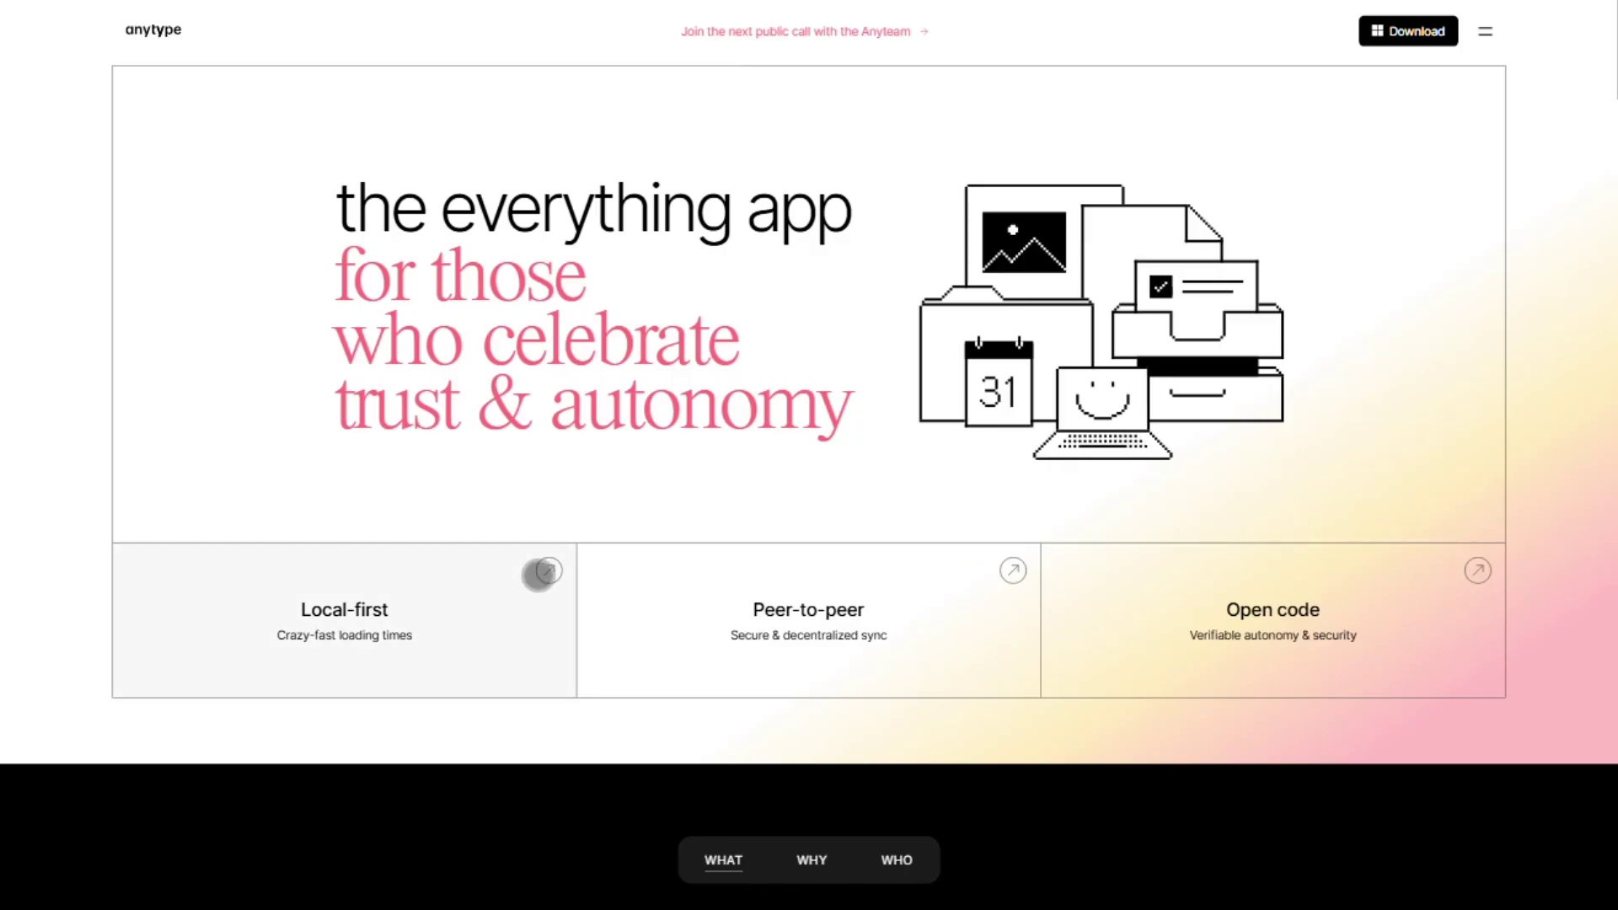
click(539, 574)
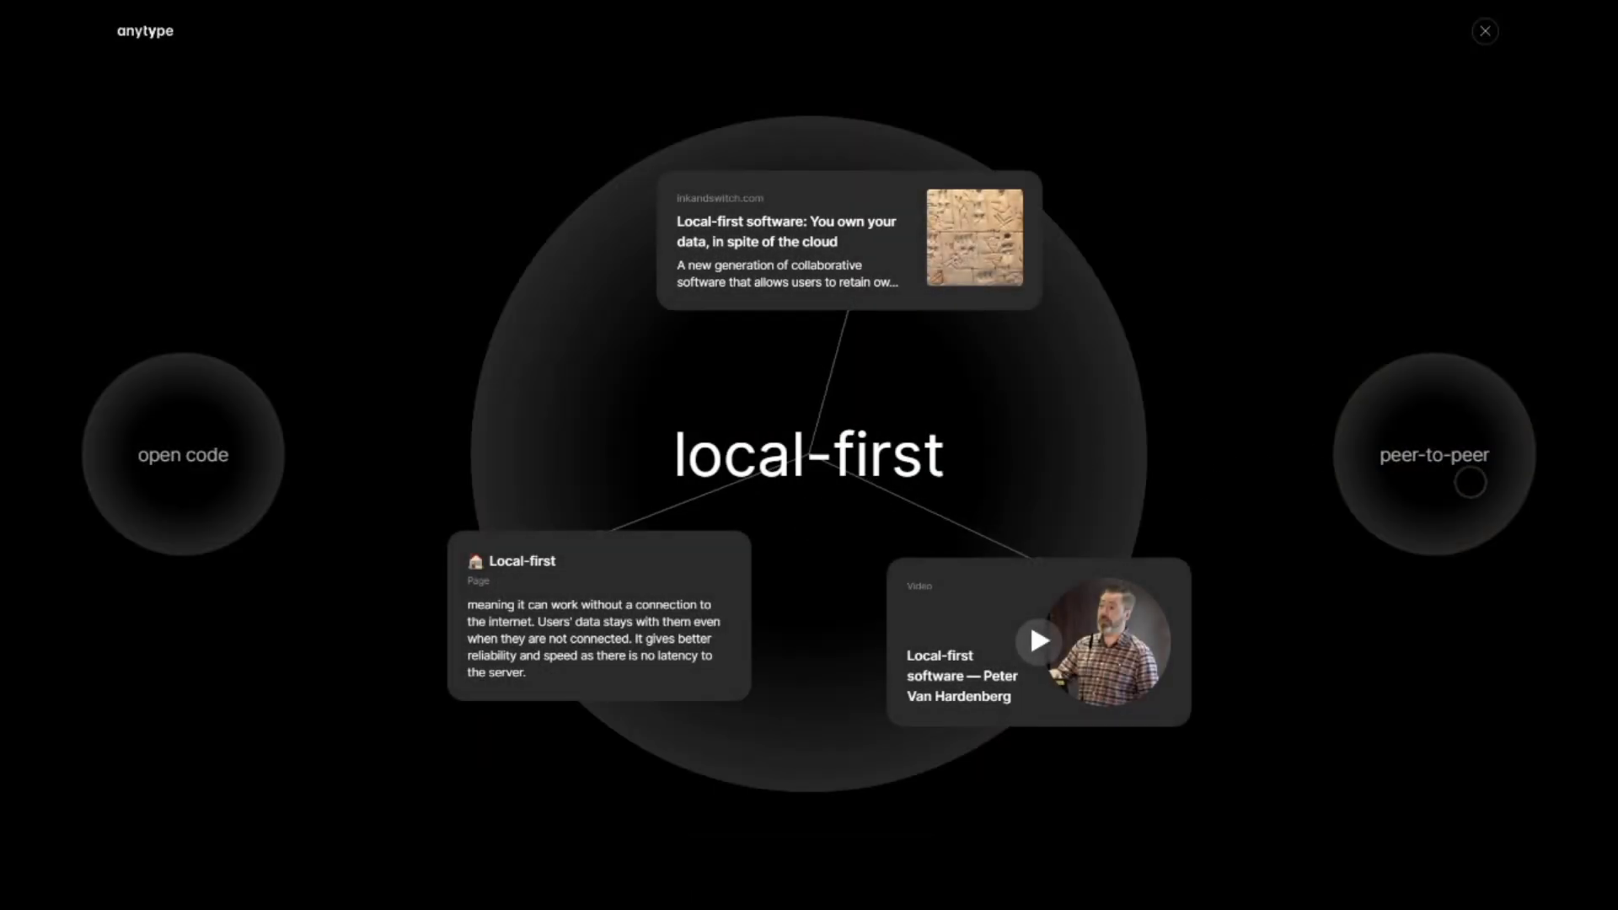
click(1469, 481)
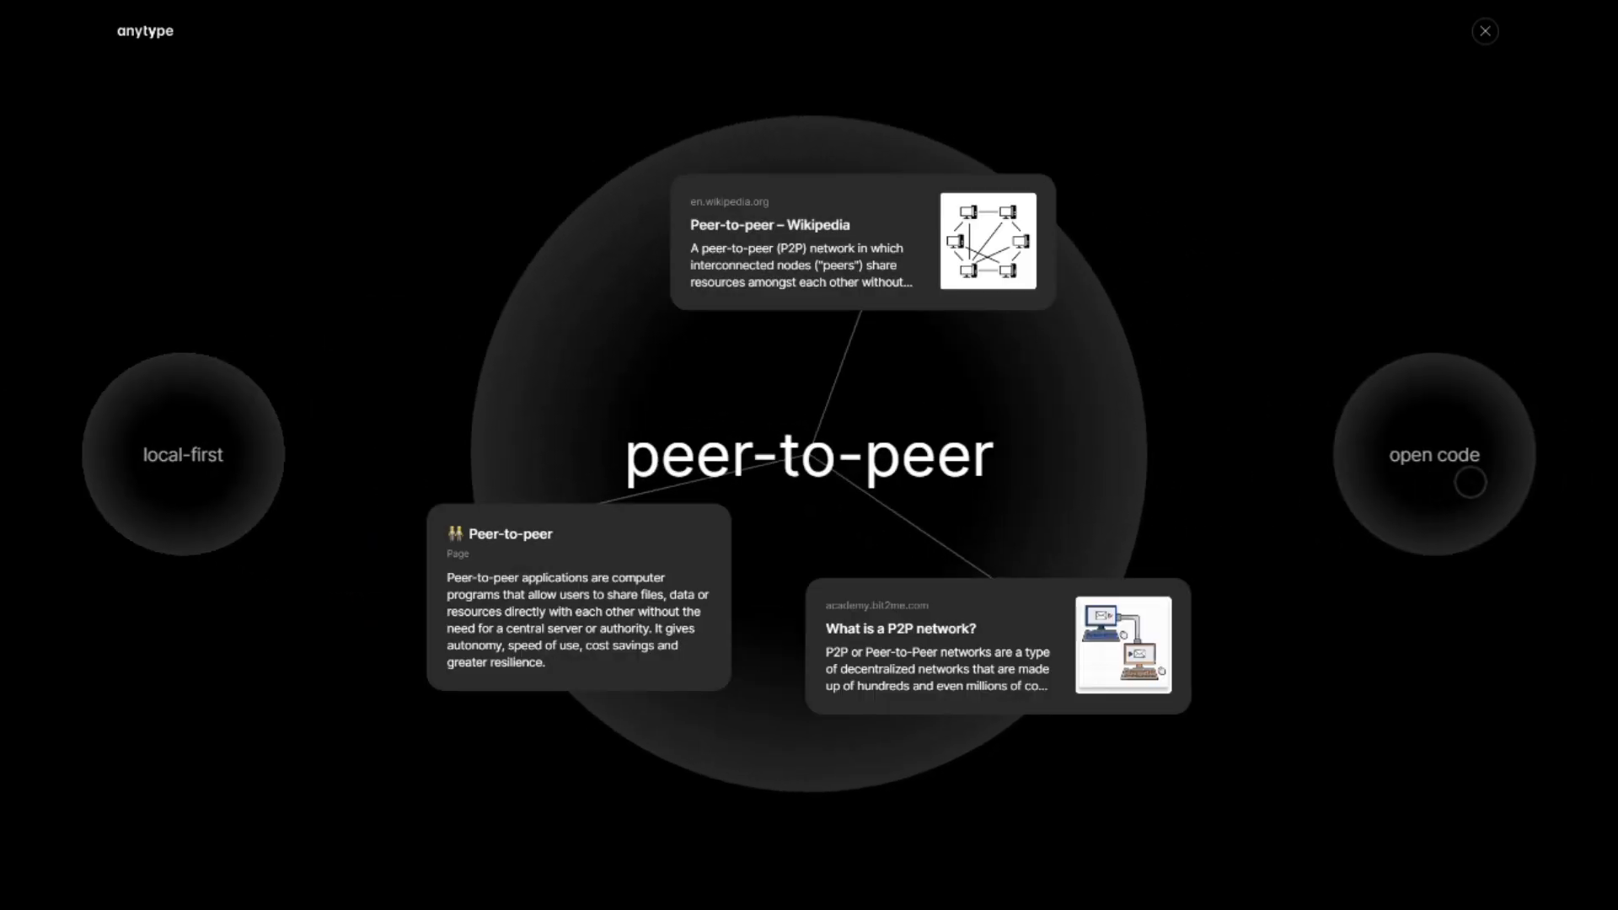
click(1469, 482)
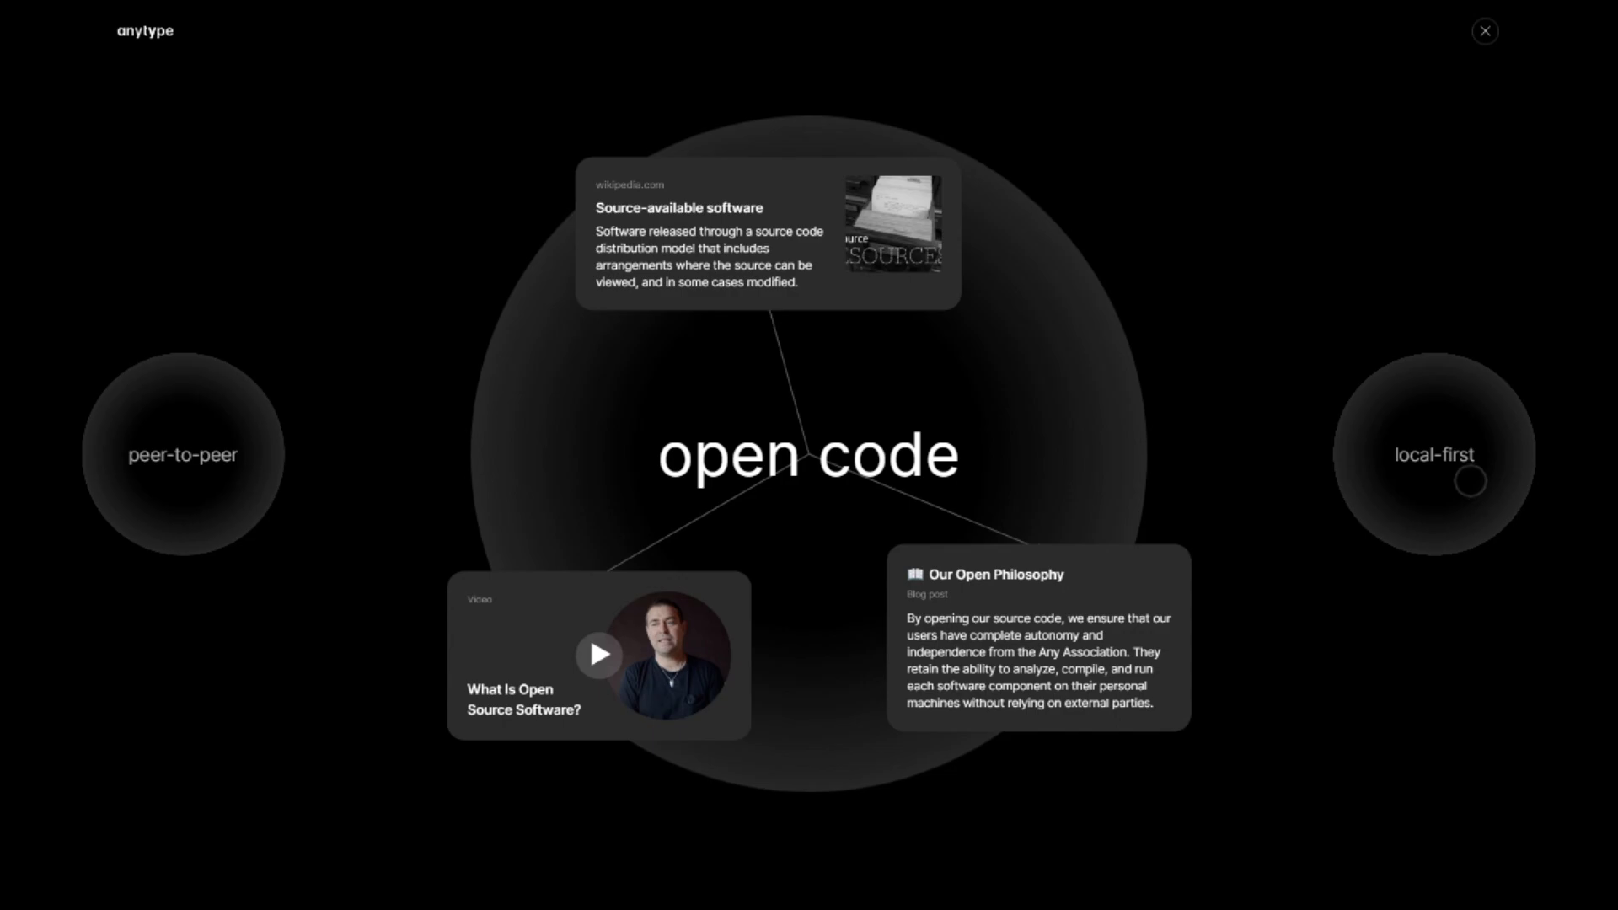
- Preview the Family Docs, Upcoming Events, Who's Who and Daily journal example spaces
click(1485, 30)
scroll(1567, 240, down, 3)
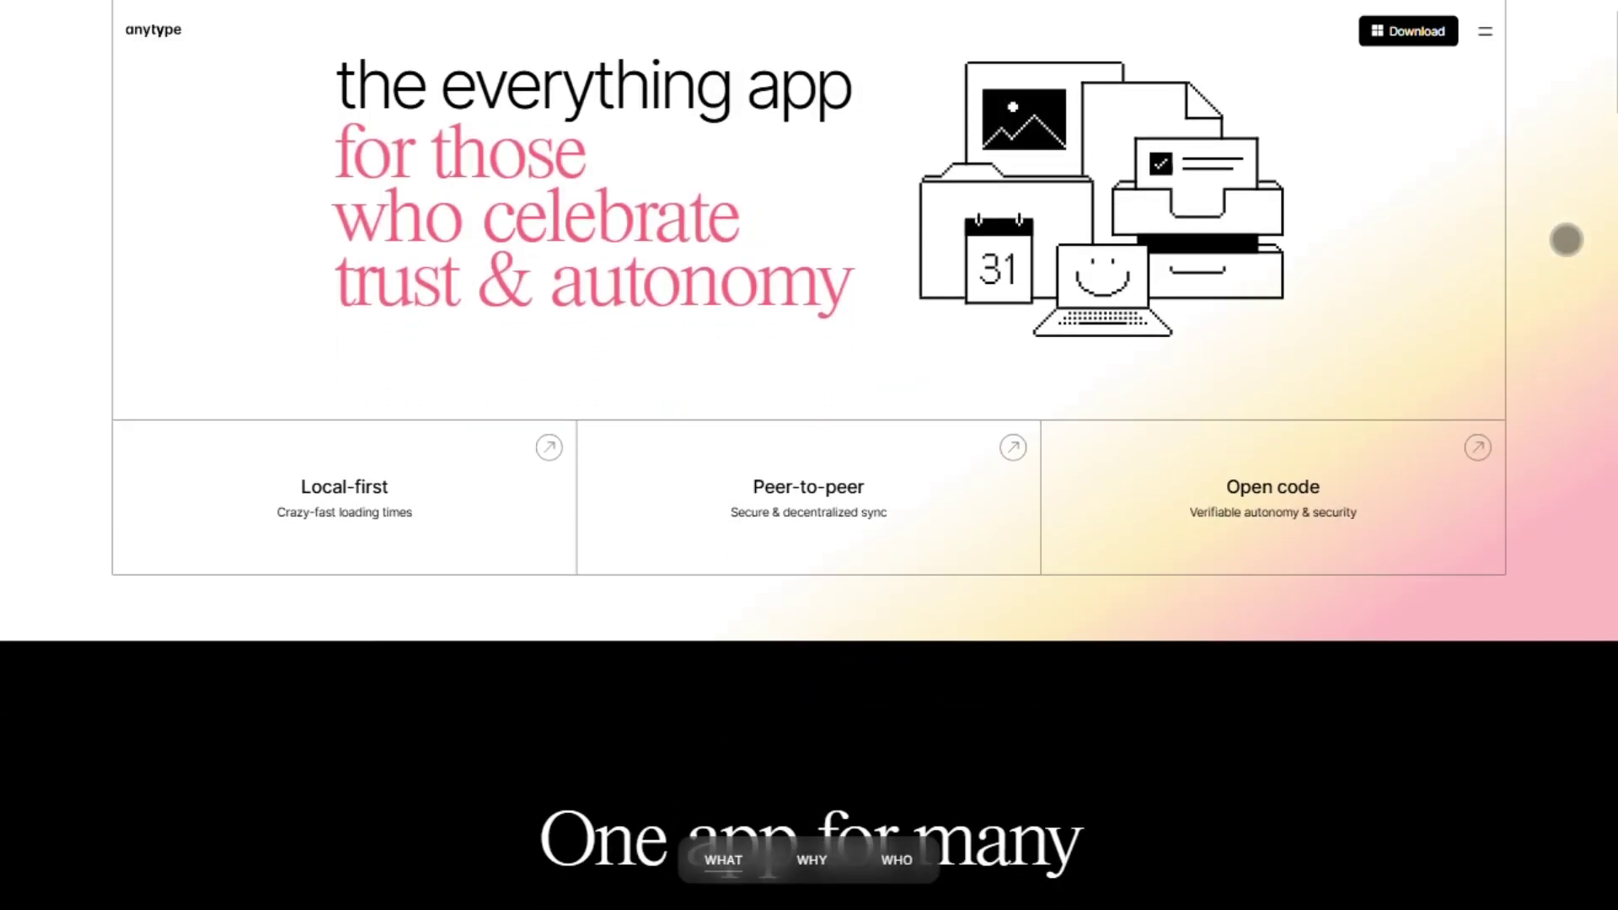
scroll(1567, 241, down, 3)
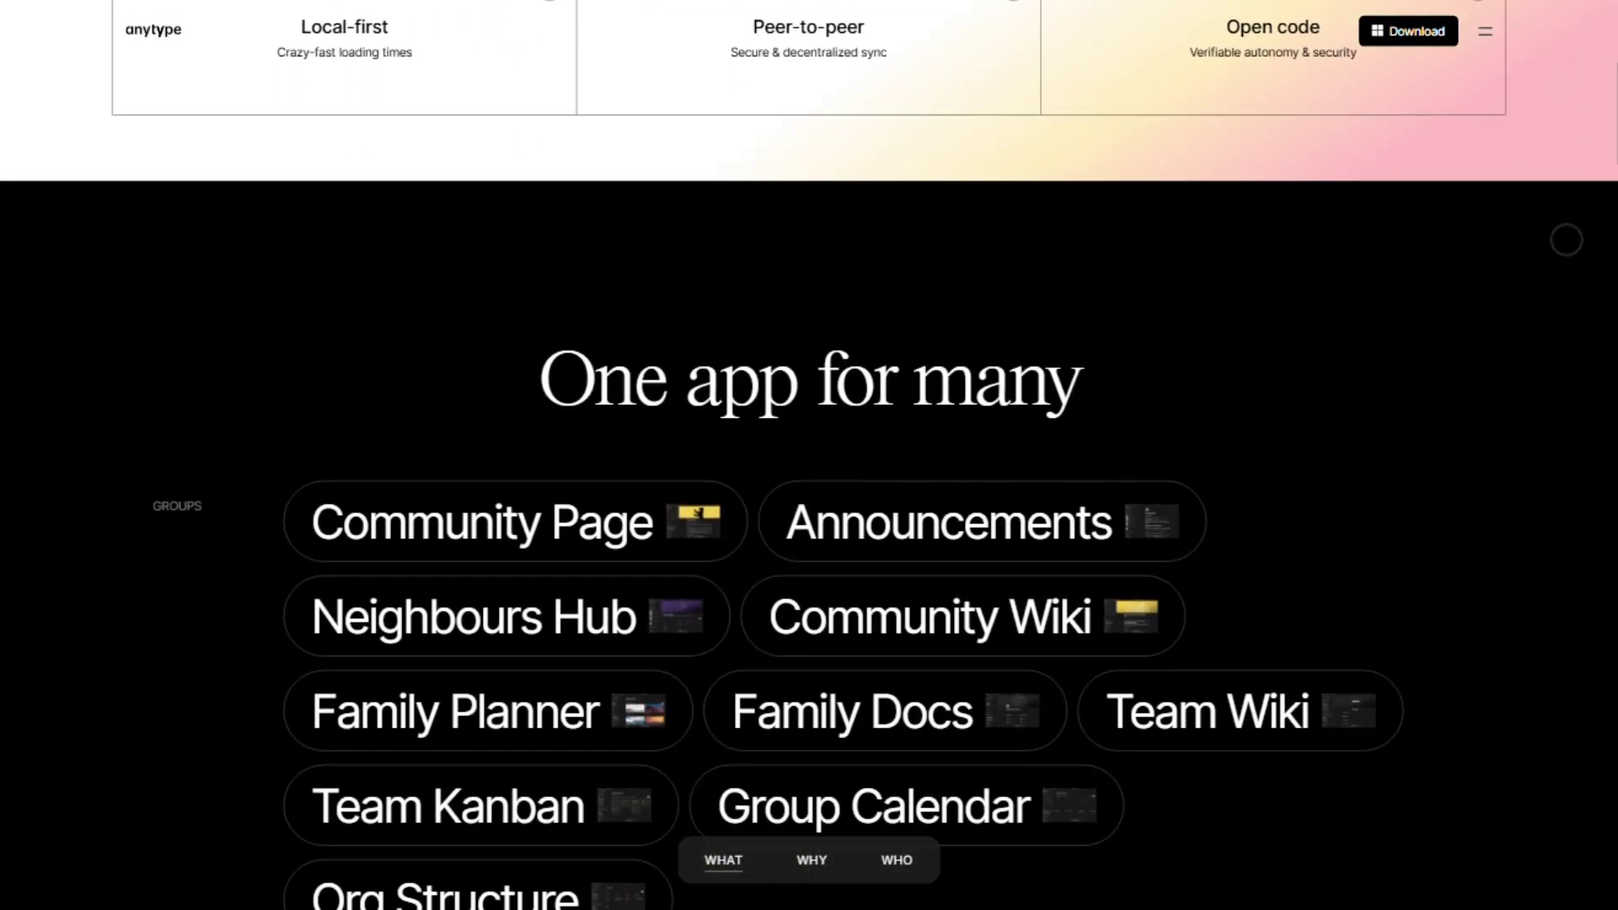
scroll(1566, 241, down, 1)
click(938, 576)
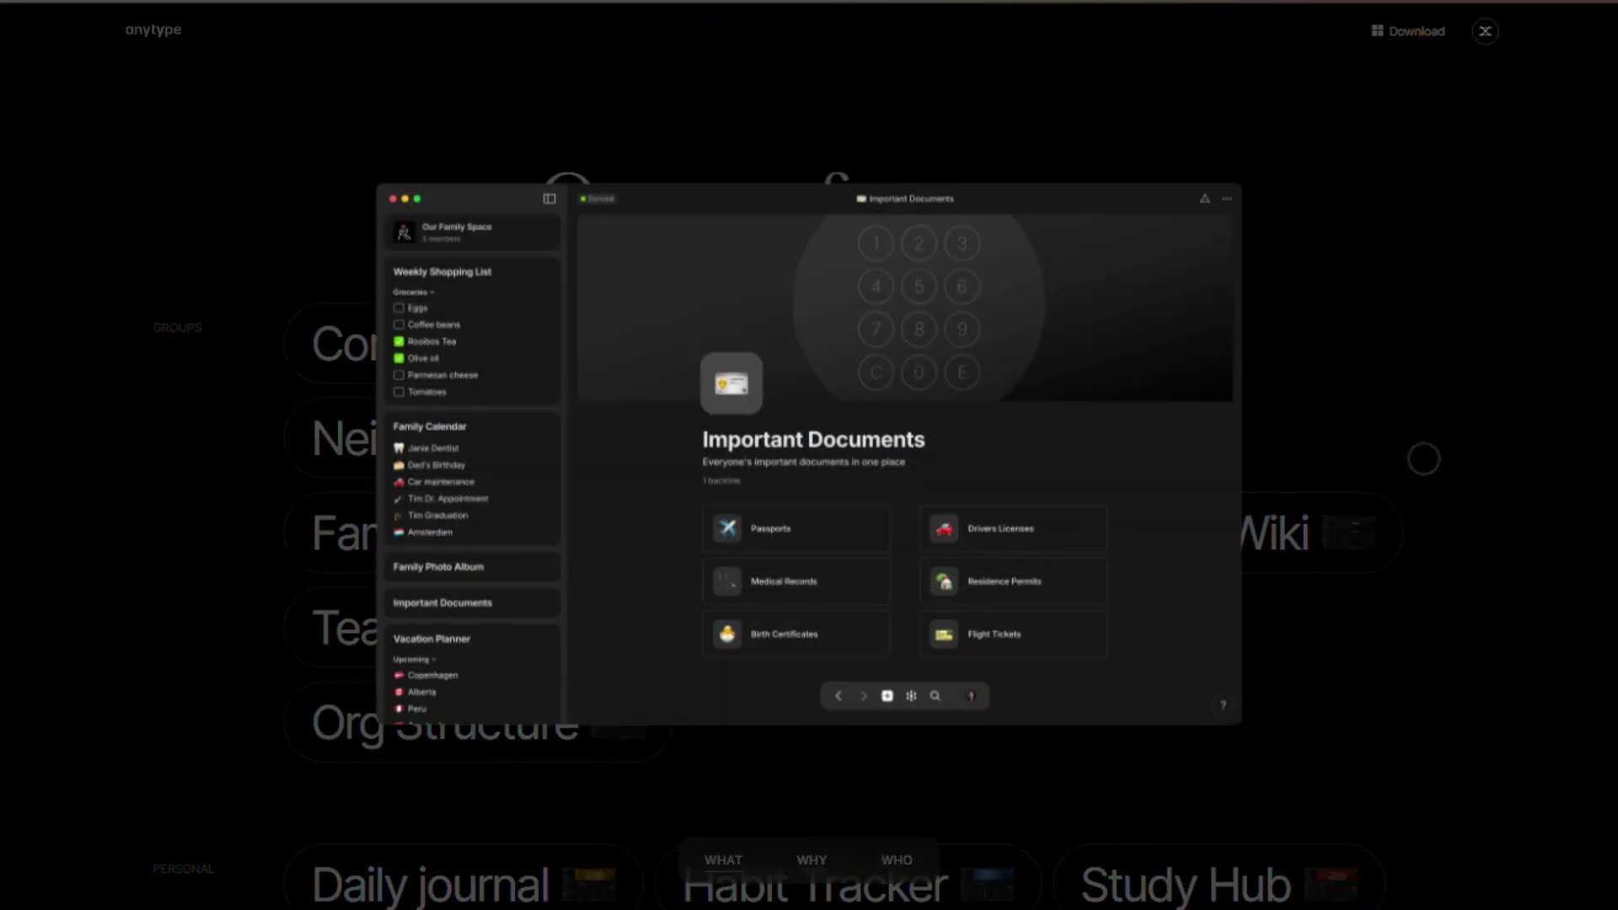
click(1424, 459)
click(1034, 628)
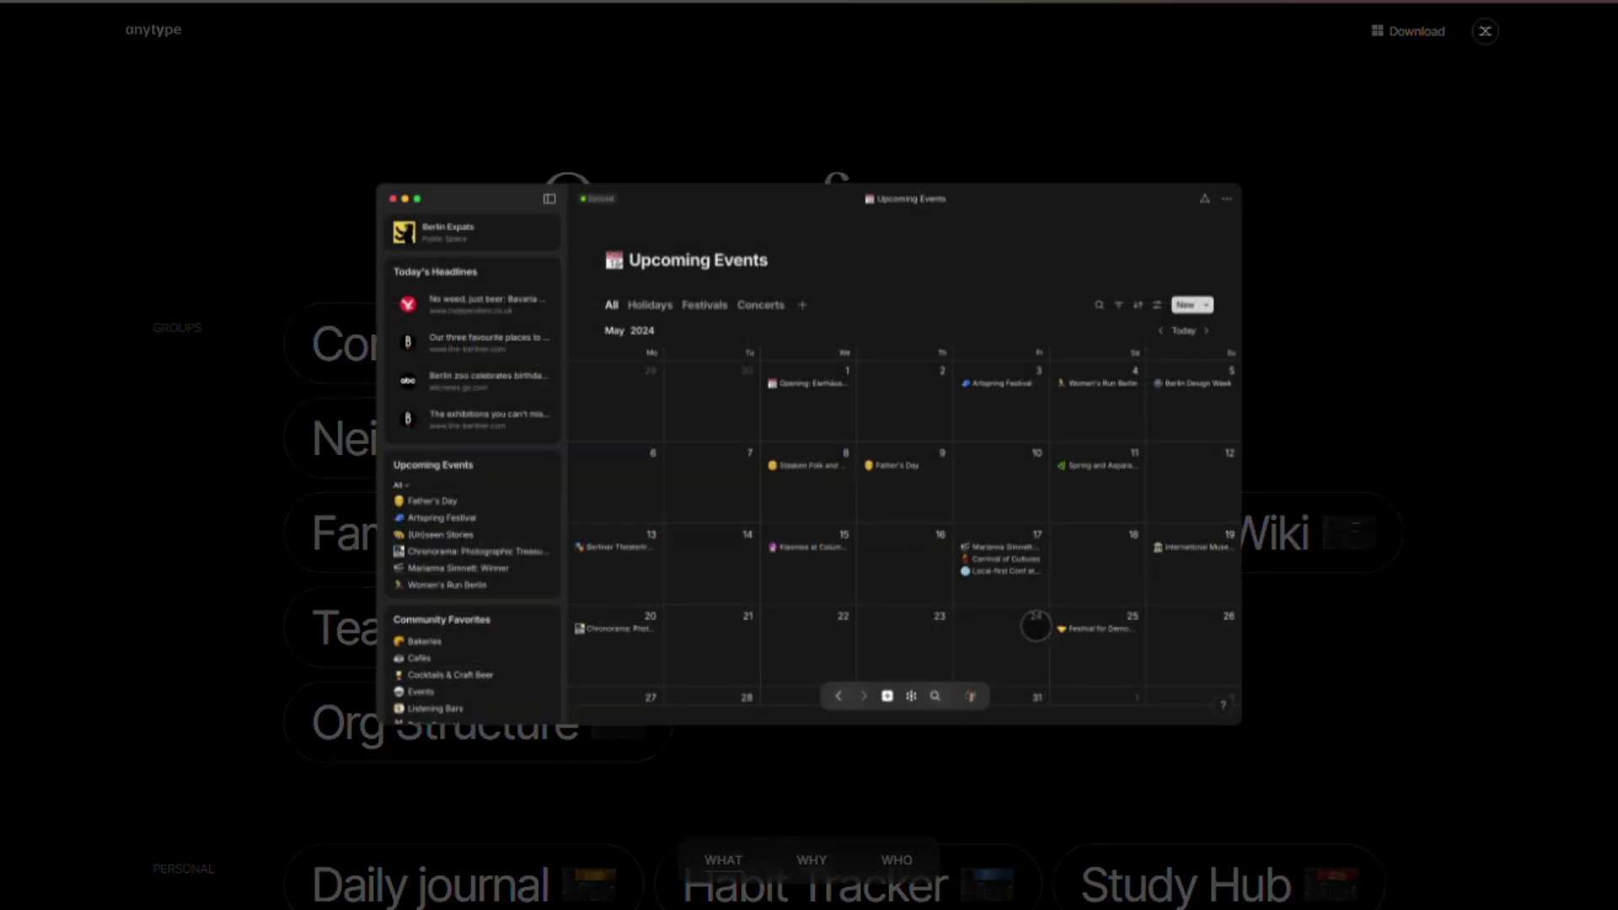
click(1402, 455)
click(602, 699)
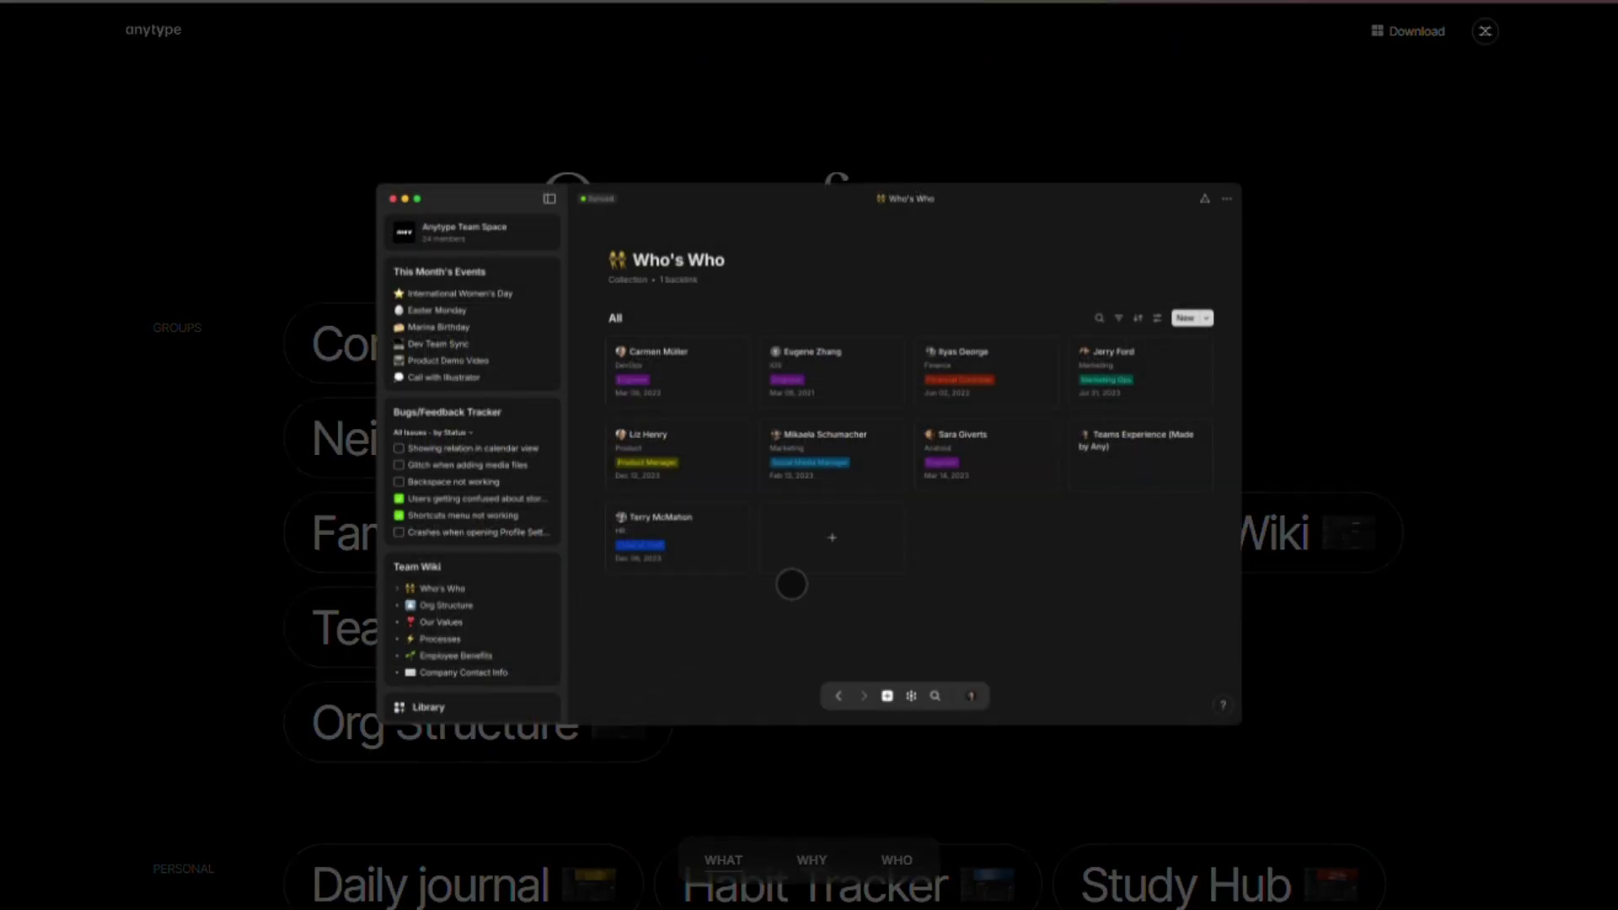
click(1473, 399)
scroll(1472, 398, down, 2)
scroll(1471, 398, down, 2)
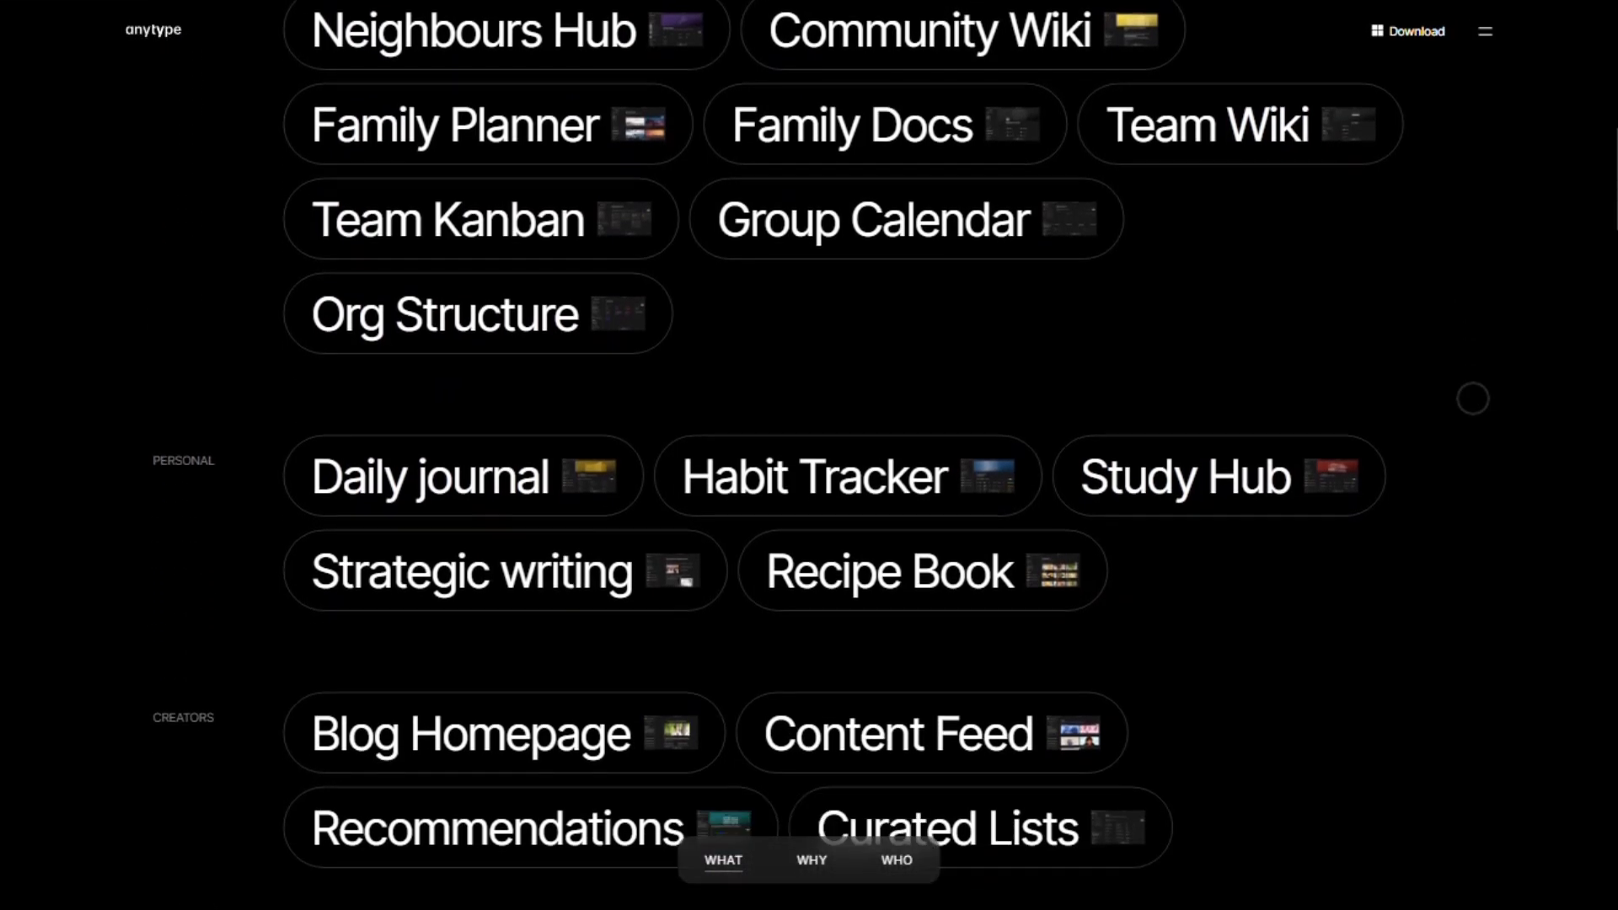
scroll(1473, 398, down, 1)
click(585, 419)
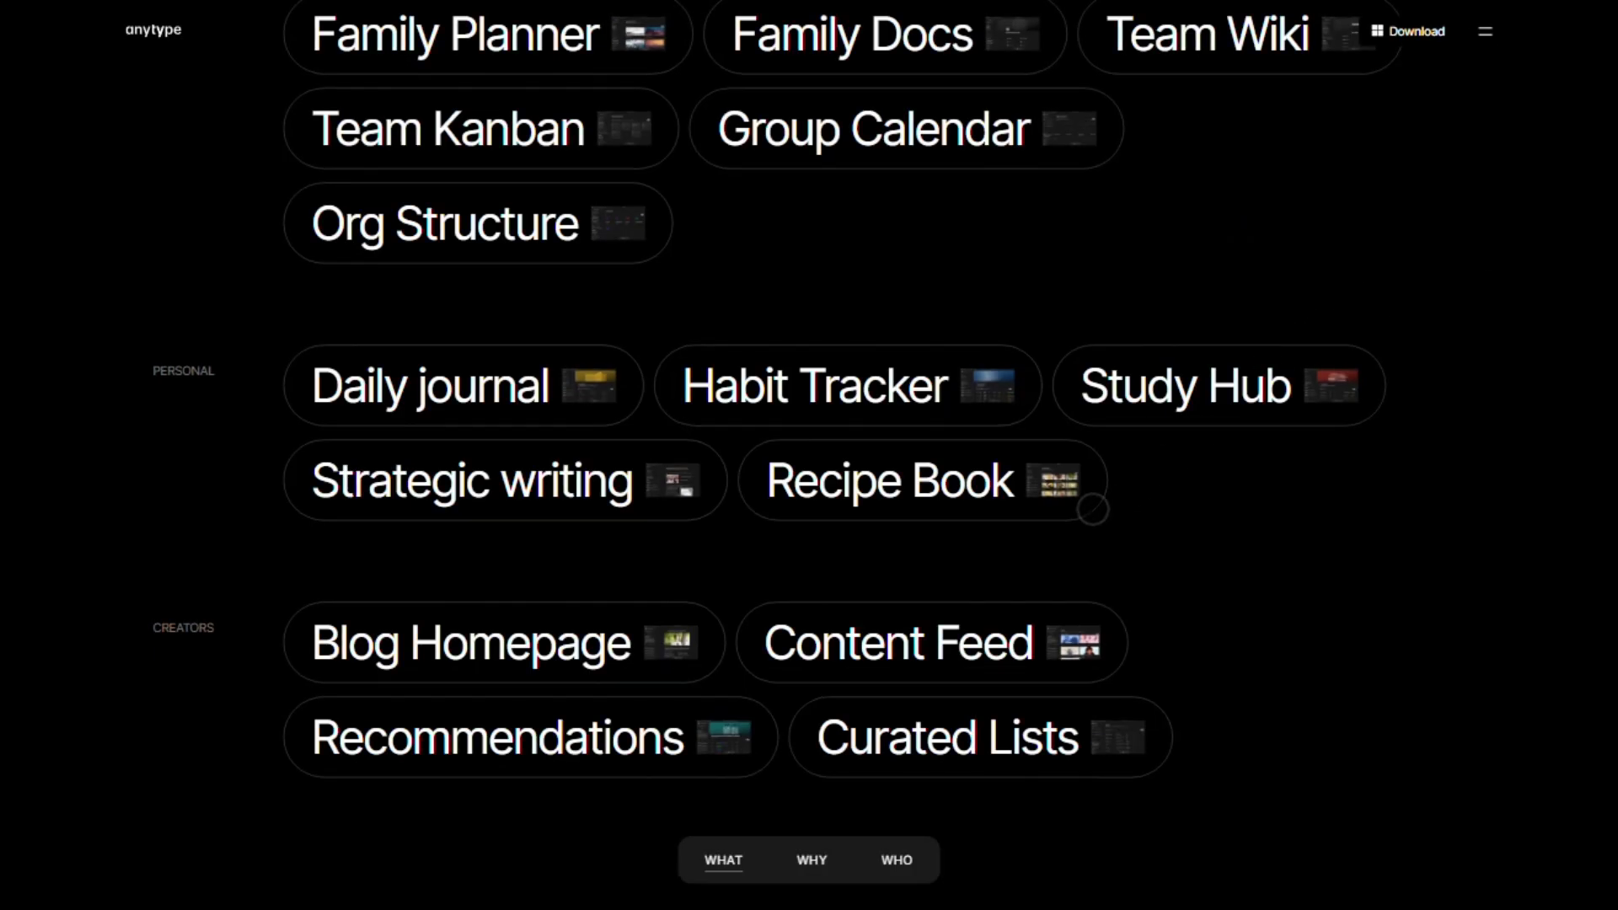
mouse_move(922, 481)
scroll(1554, 298, down, 5)
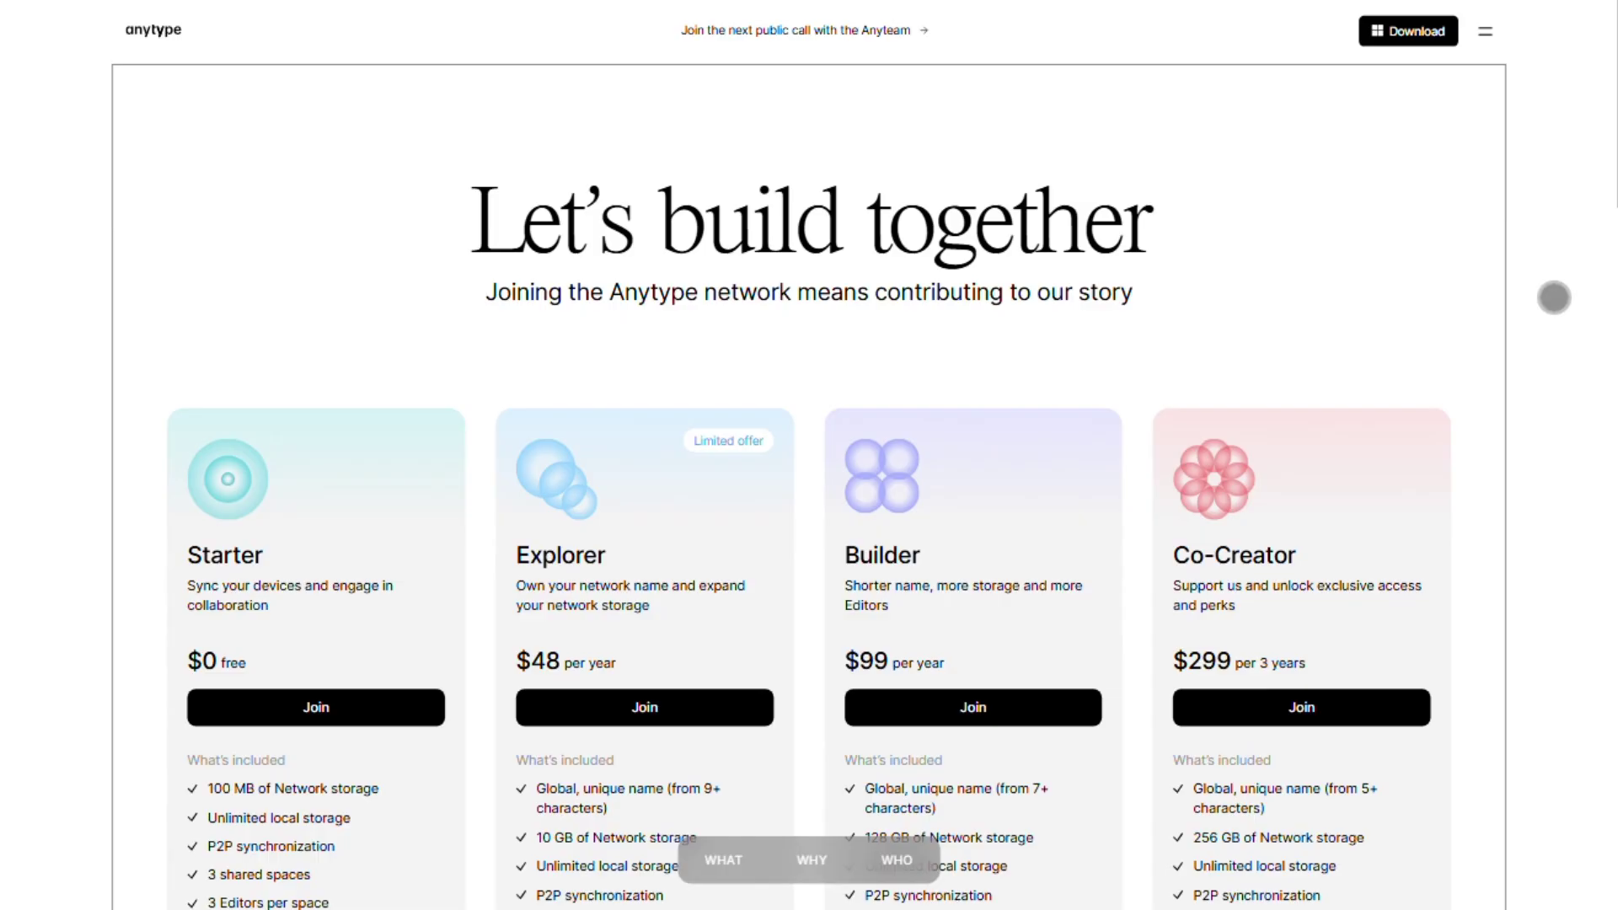
scroll(1553, 296, down, 2)
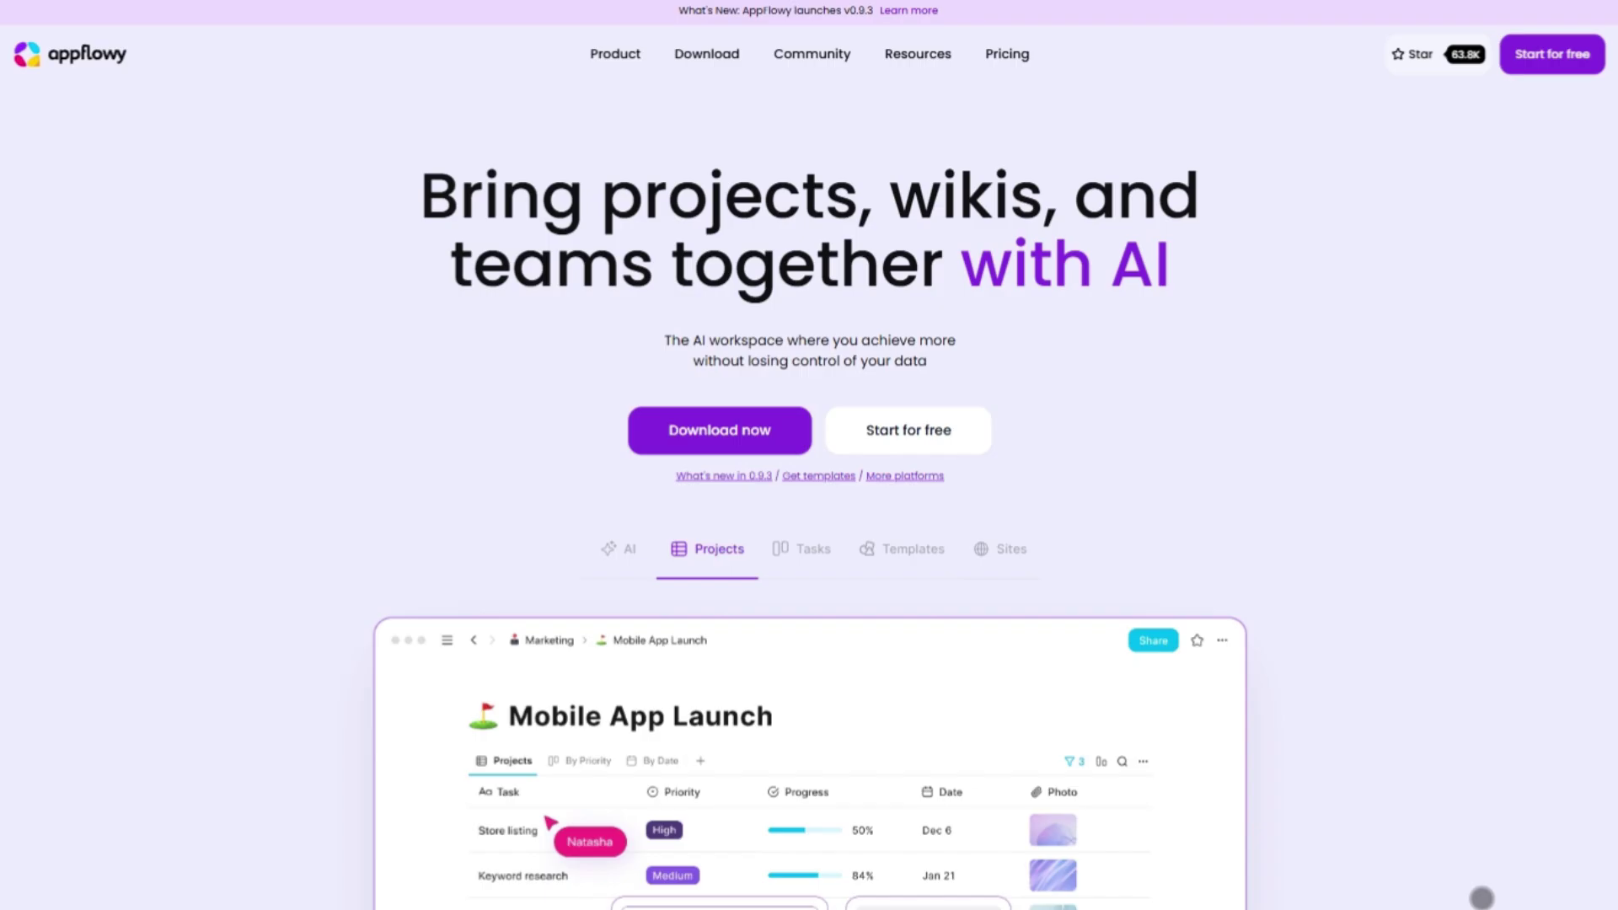
scroll(1479, 822, down, 1)
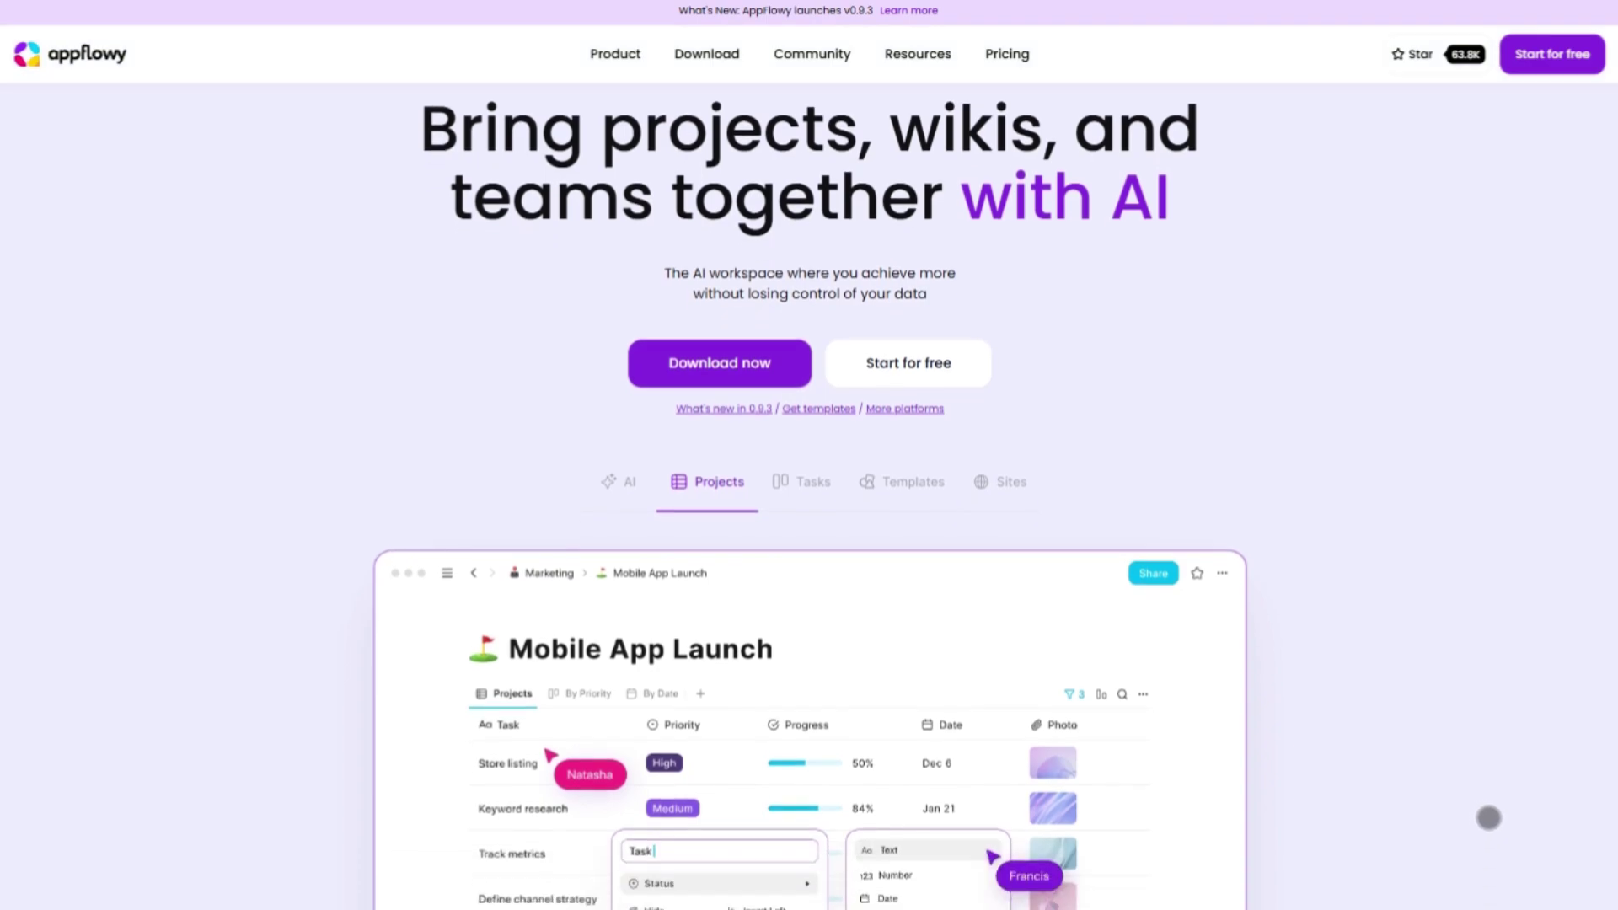
scroll(1473, 708, down, 2)
scroll(1466, 581, down, 2)
scroll(1461, 499, down, 1)
scroll(1460, 462, down, 1)
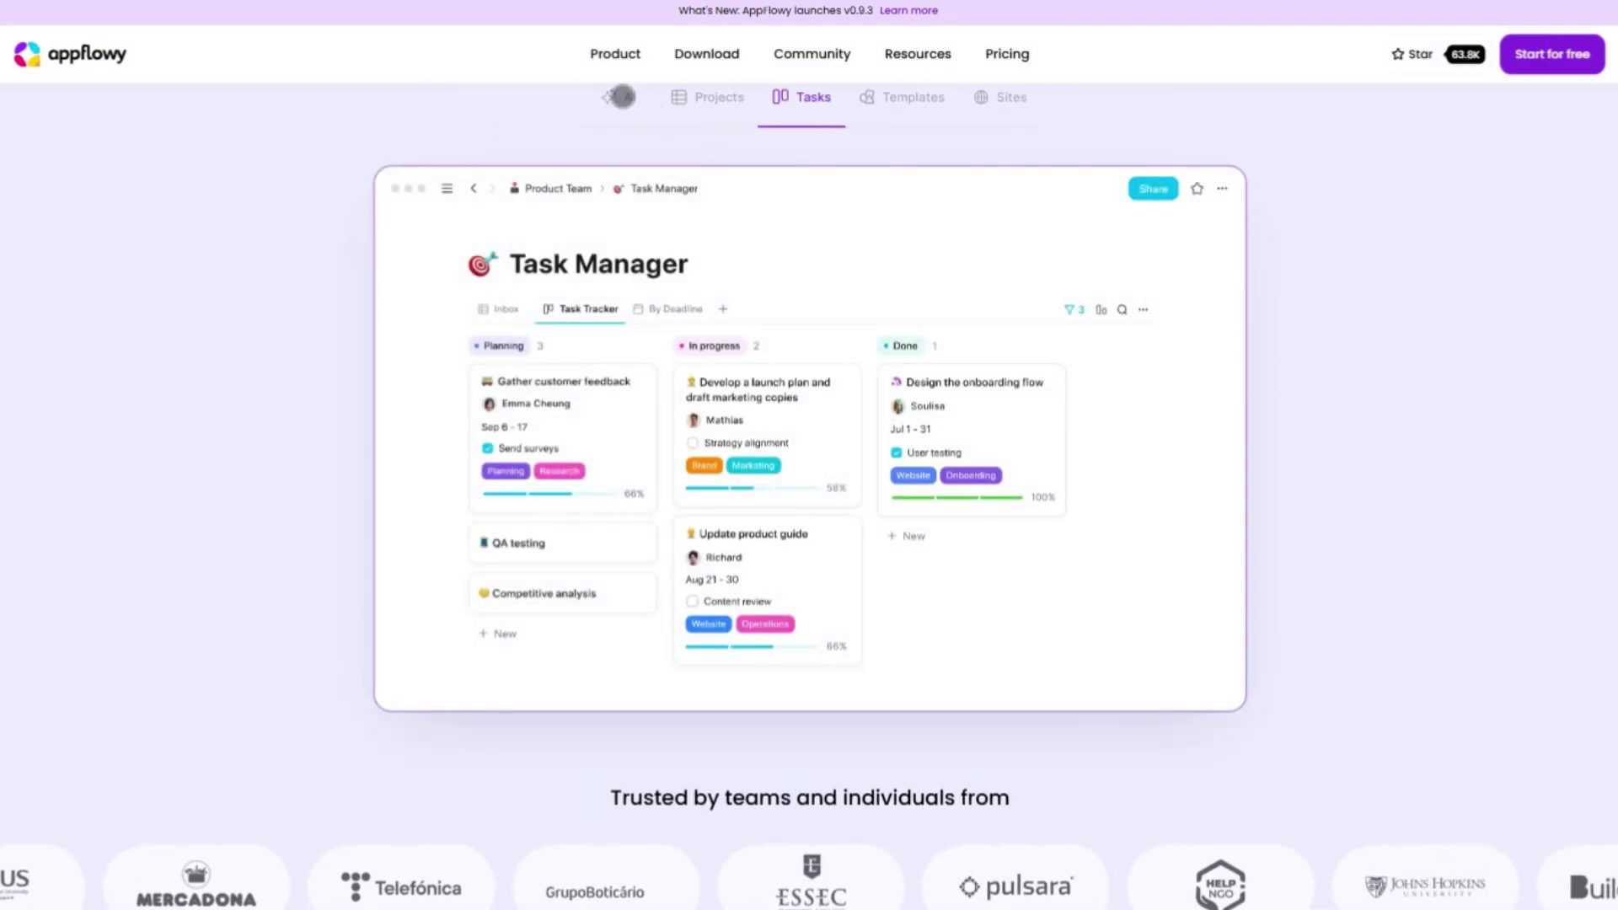
- Cycle AppFlowy's showcase through the AI, Projects, Tasks, Templates and Sites examples
click(619, 97)
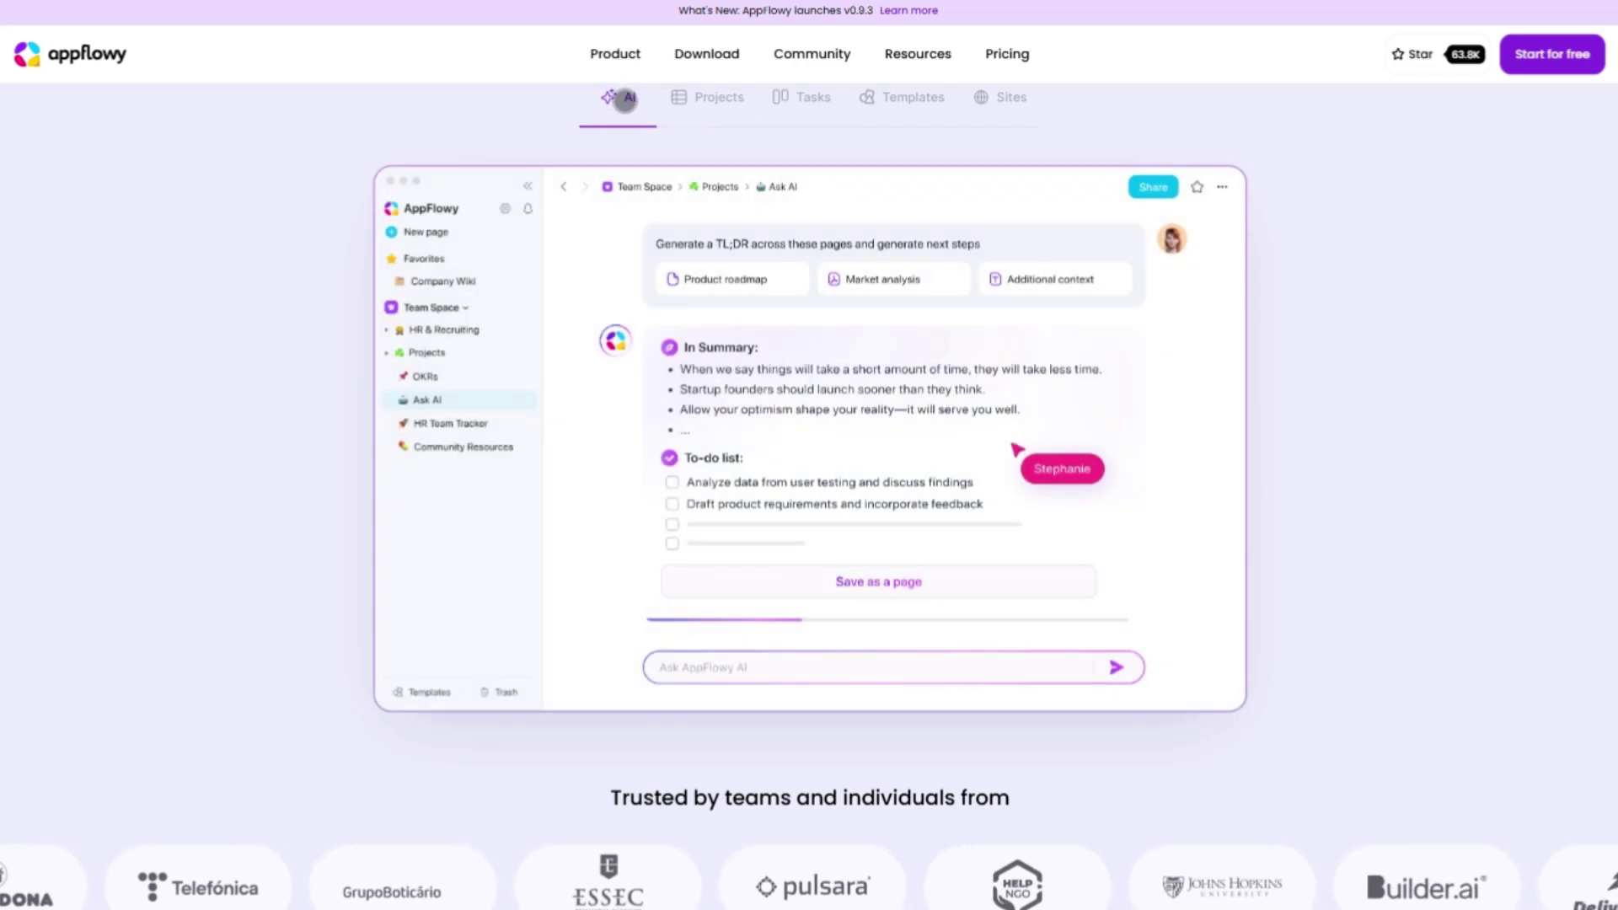
click(722, 101)
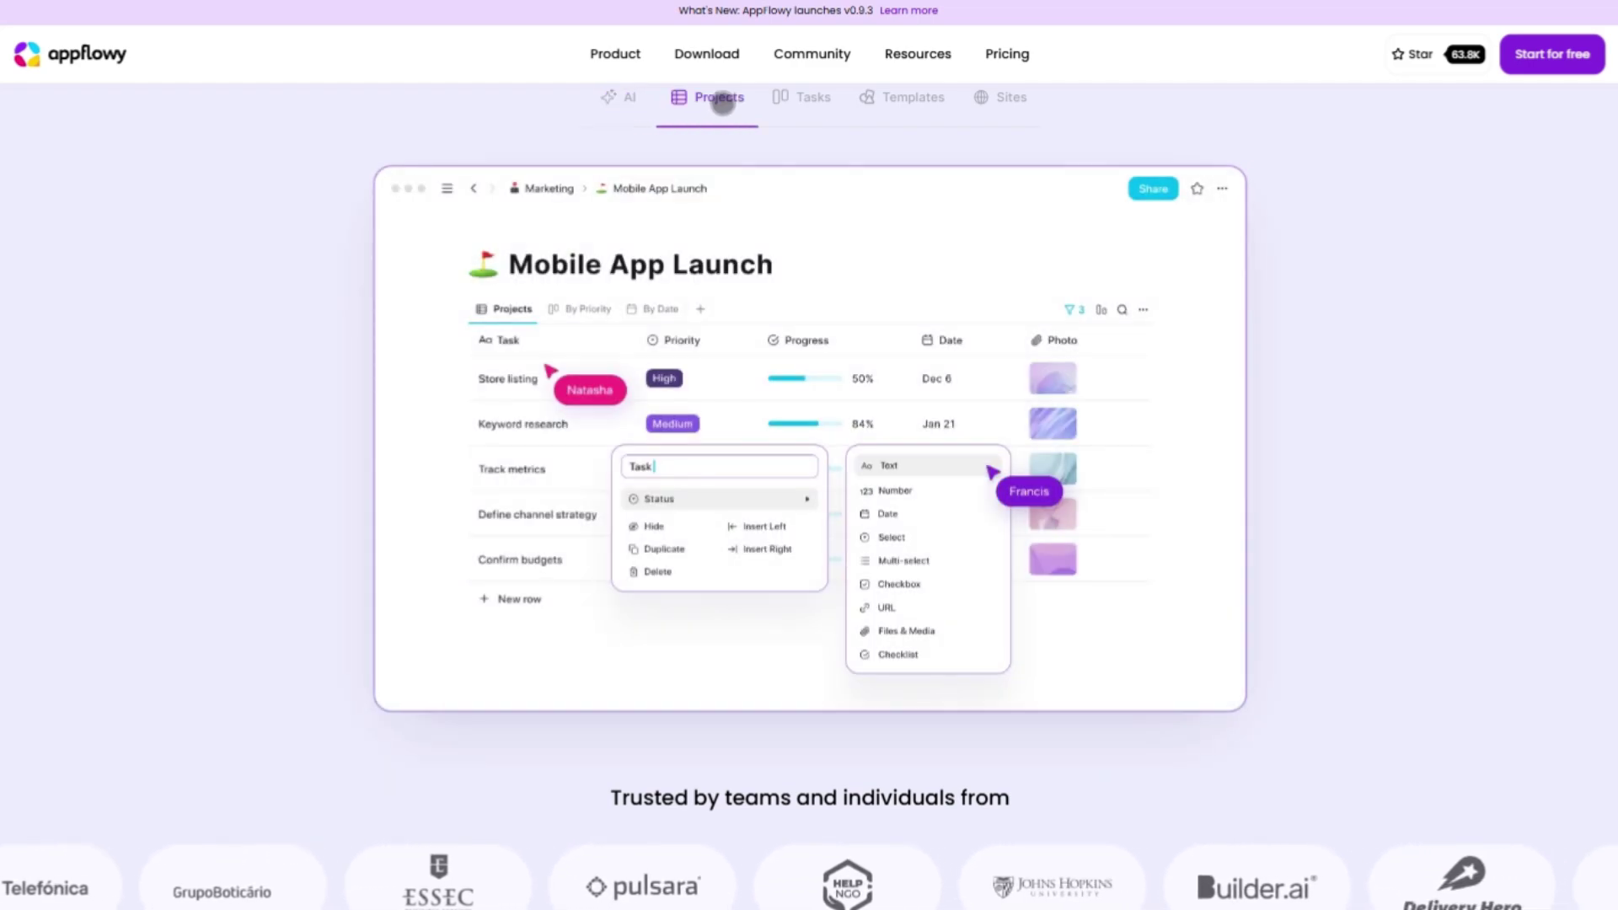
click(817, 110)
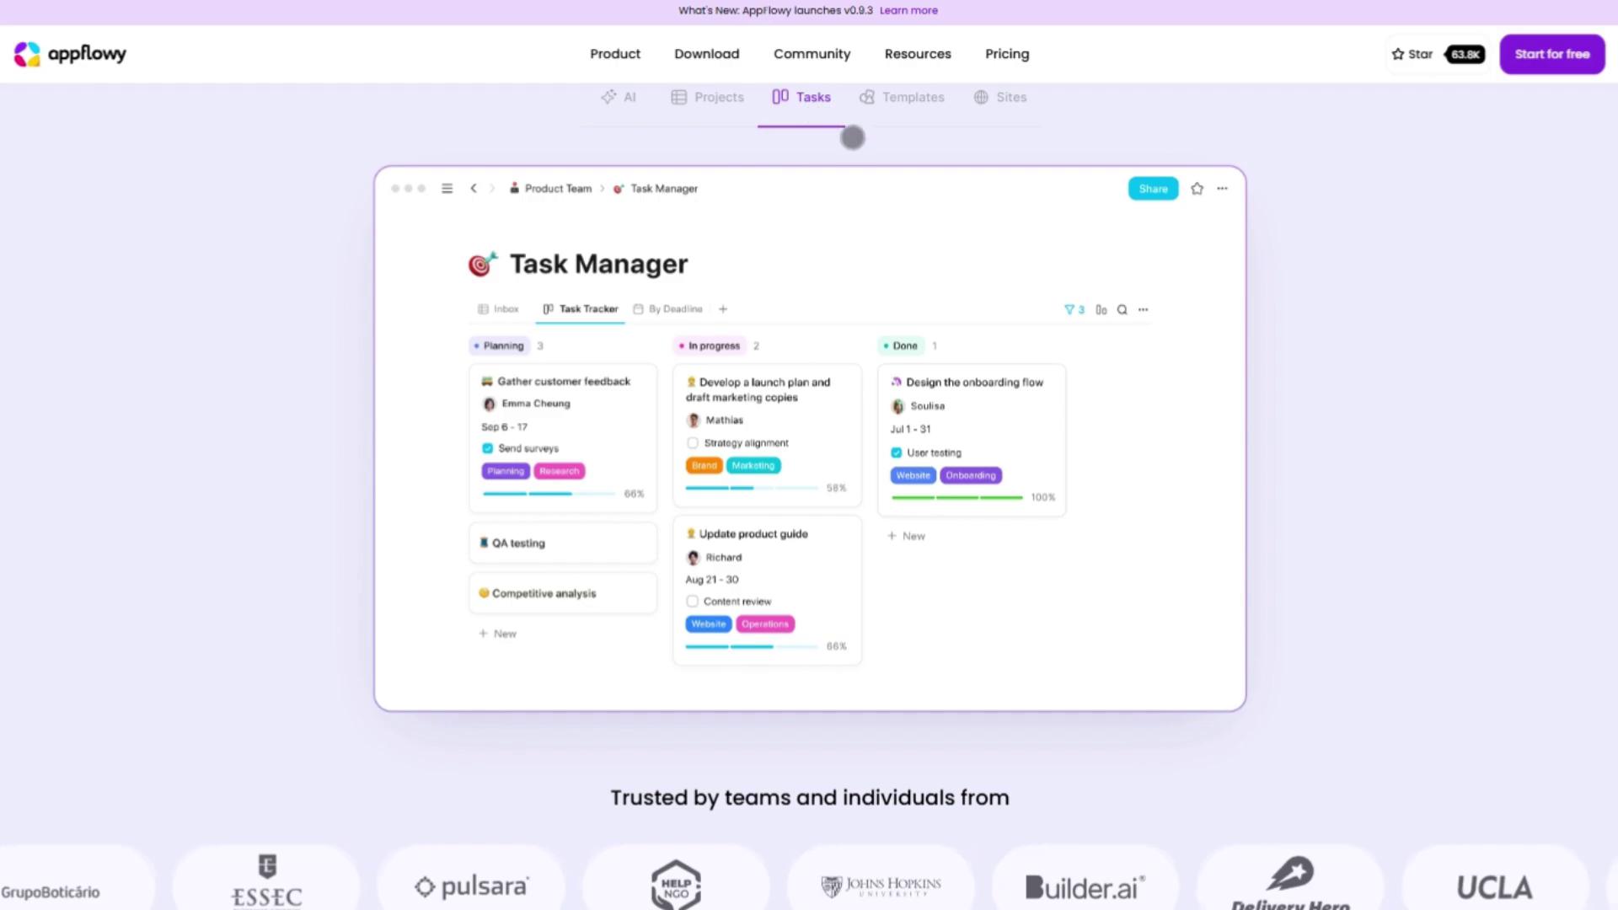
click(921, 105)
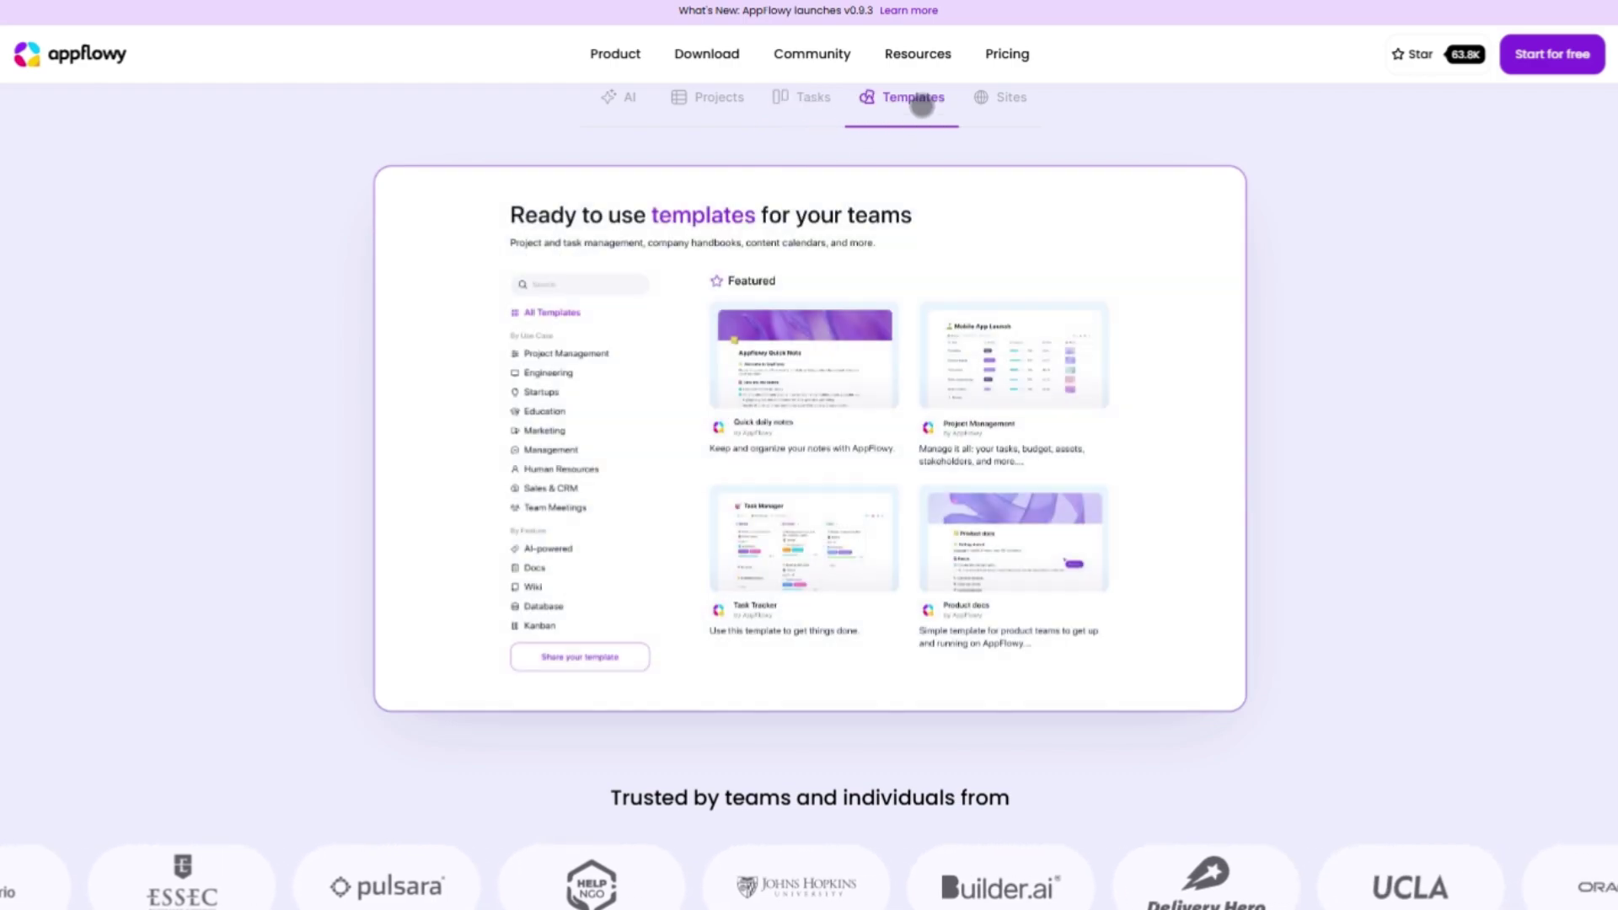
click(986, 106)
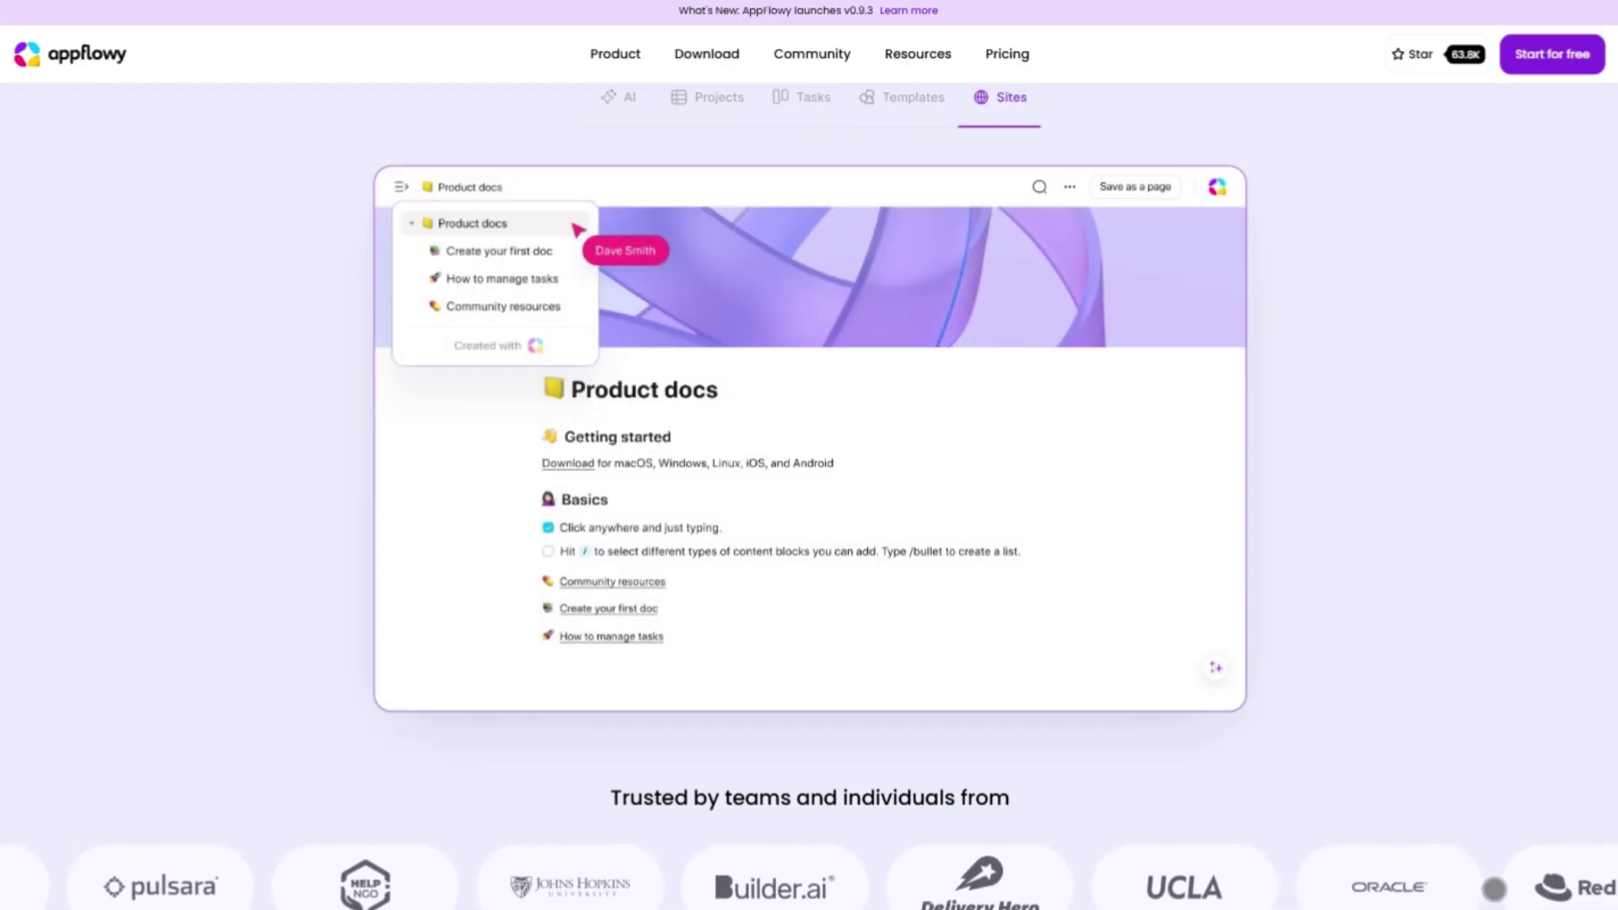
scroll(1455, 821, down, 2)
scroll(808, 506, down, 1)
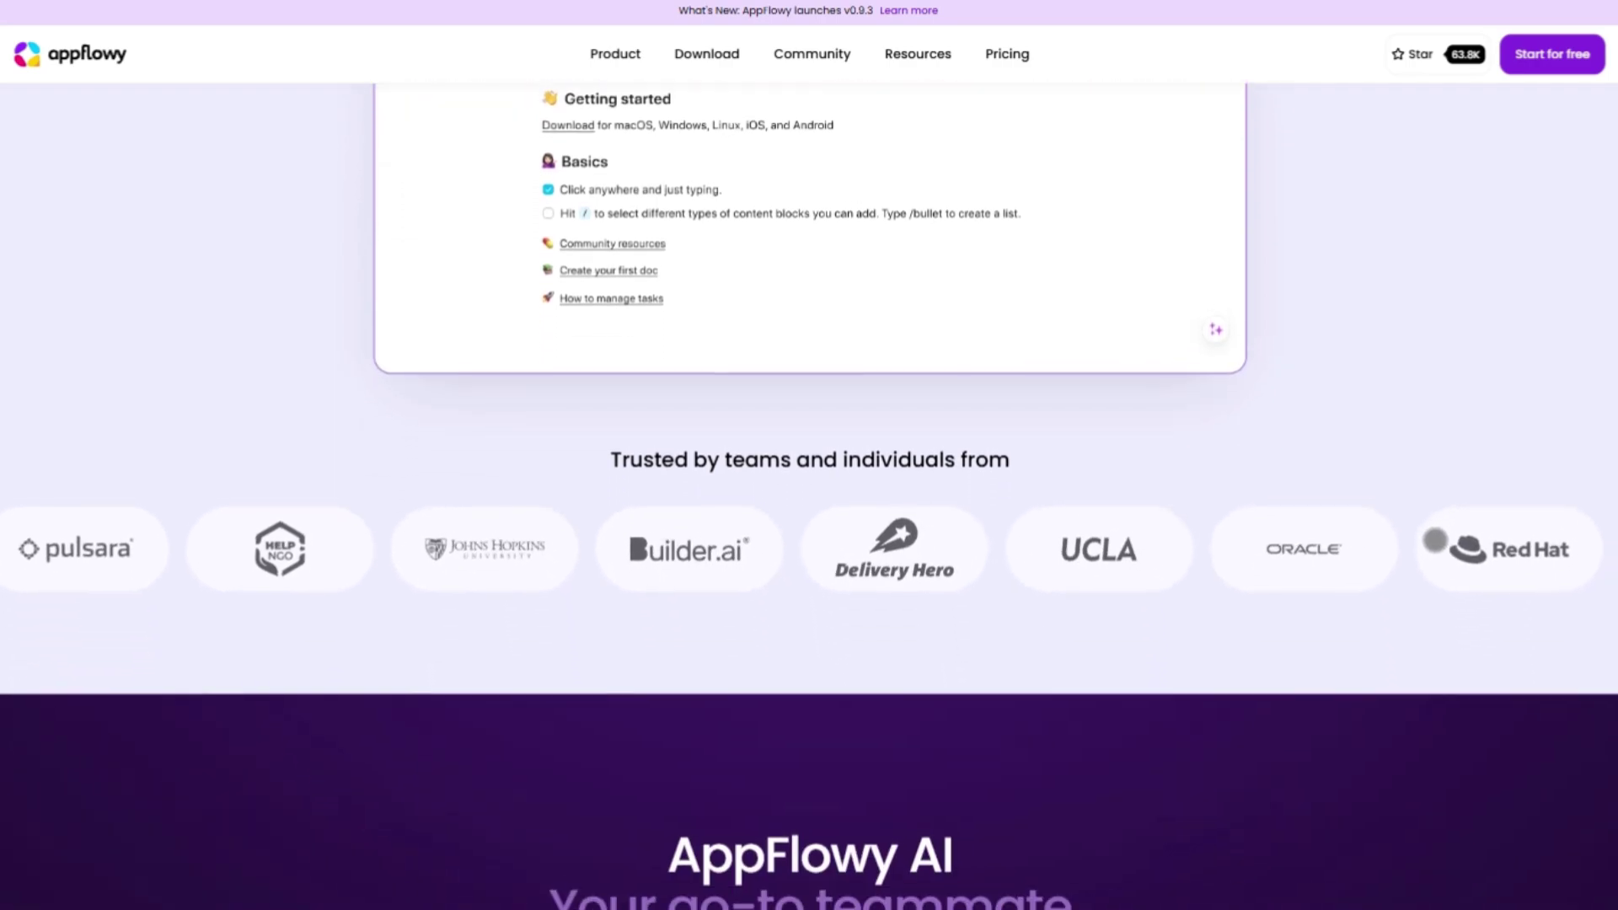
scroll(809, 505, down, 1)
scroll(810, 506, down, 1)
scroll(810, 507, down, 1)
scroll(809, 507, down, 1)
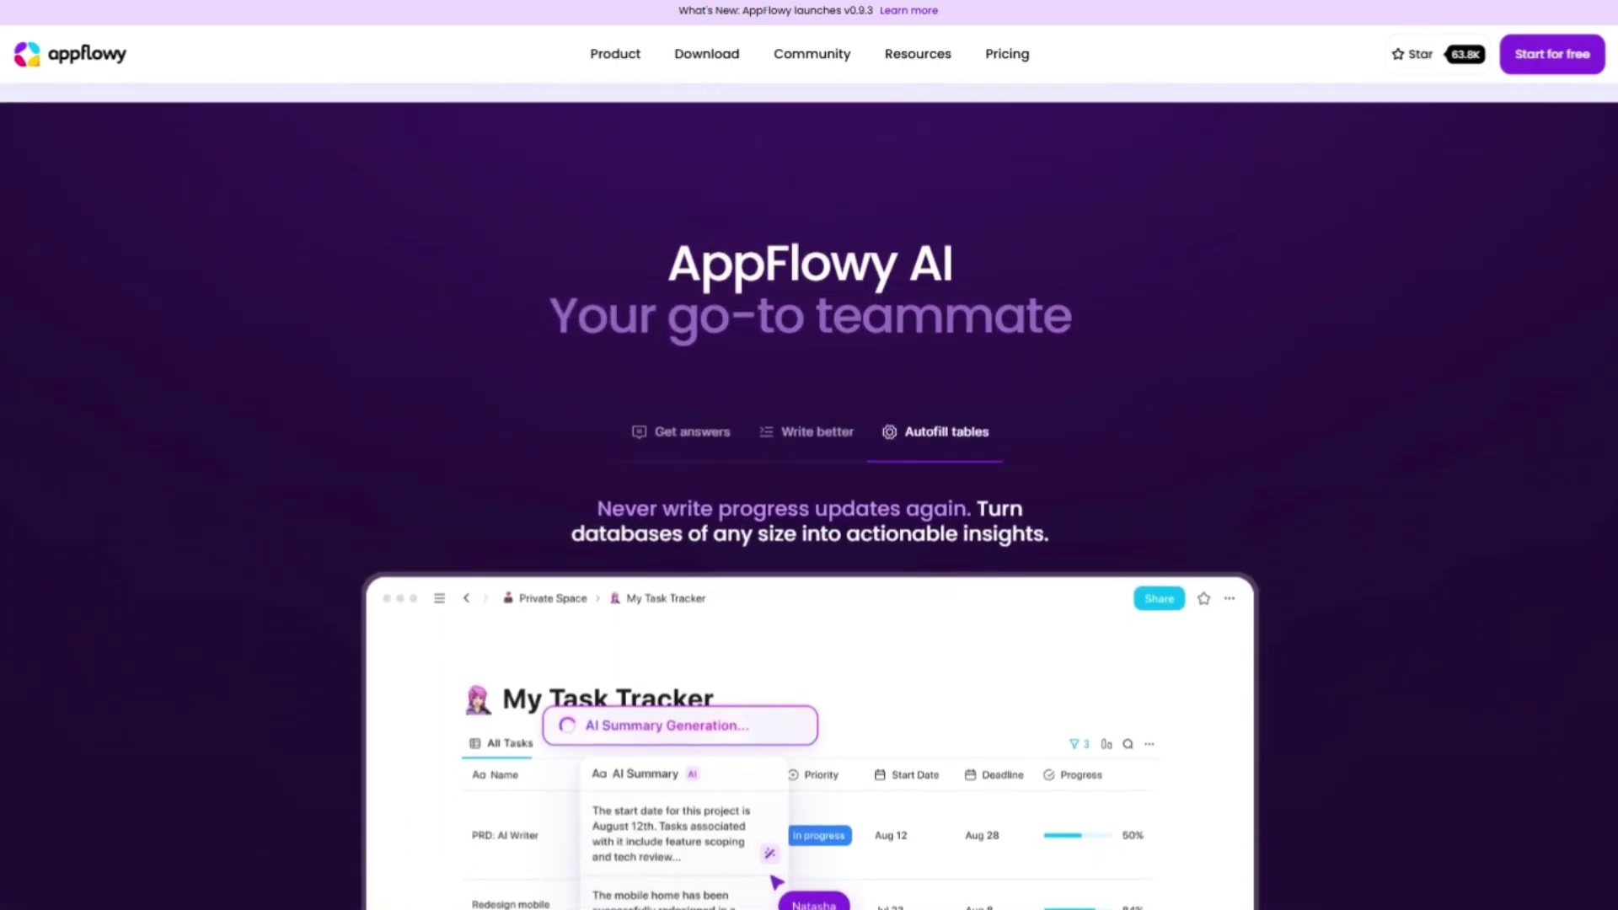
scroll(808, 506, down, 2)
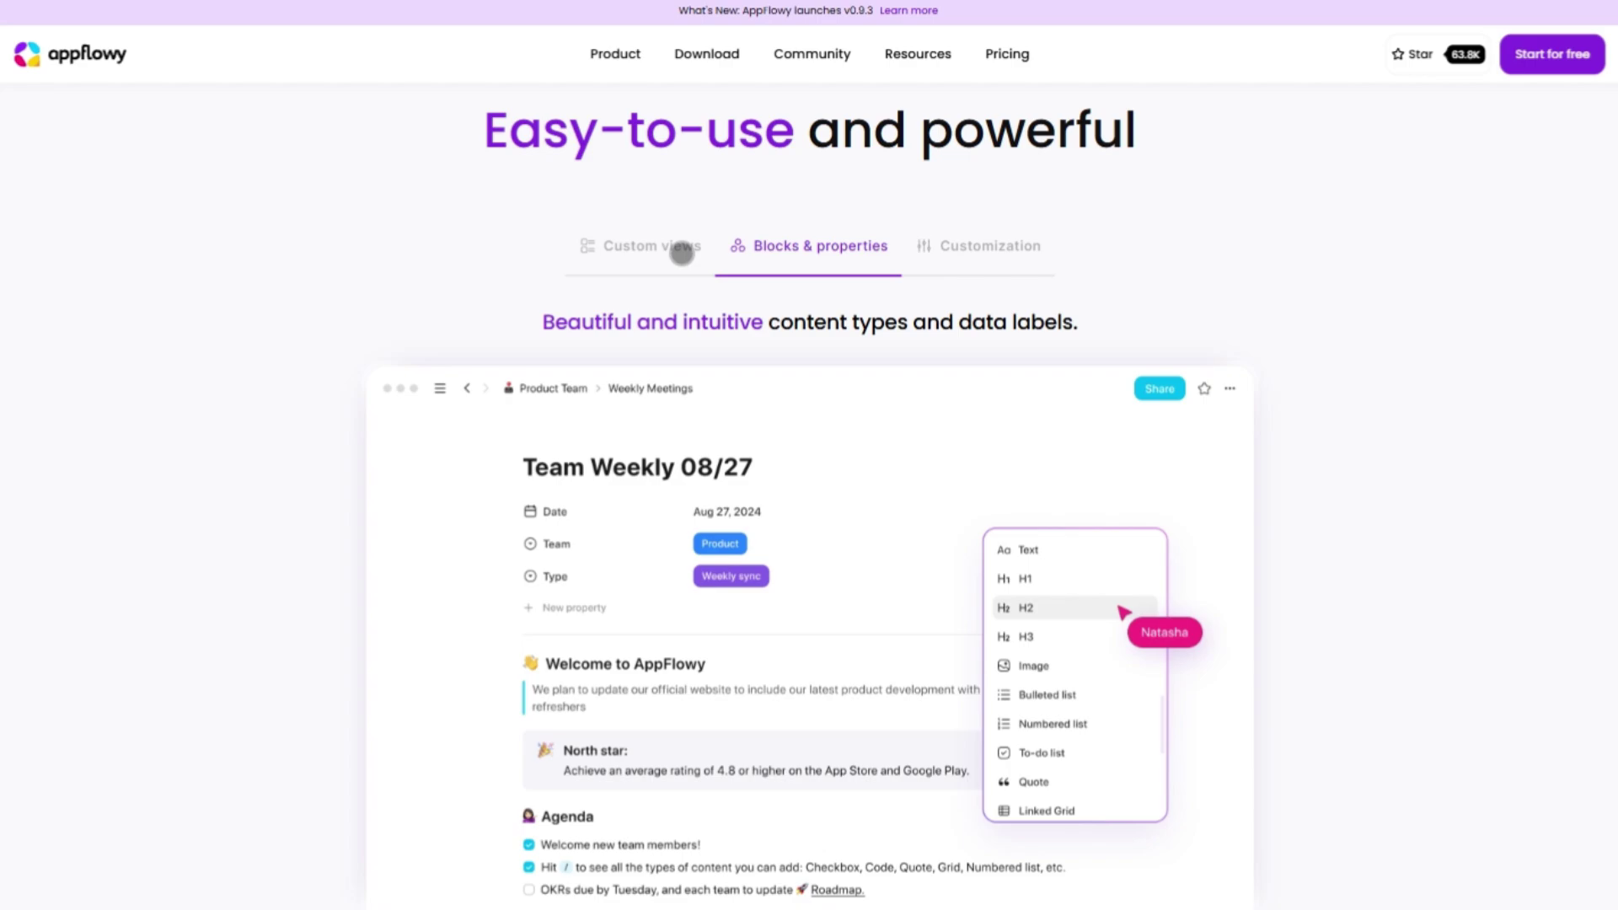
- View AppFlowy's Custom views, Blocks & properties and Customization feature examples
click(681, 252)
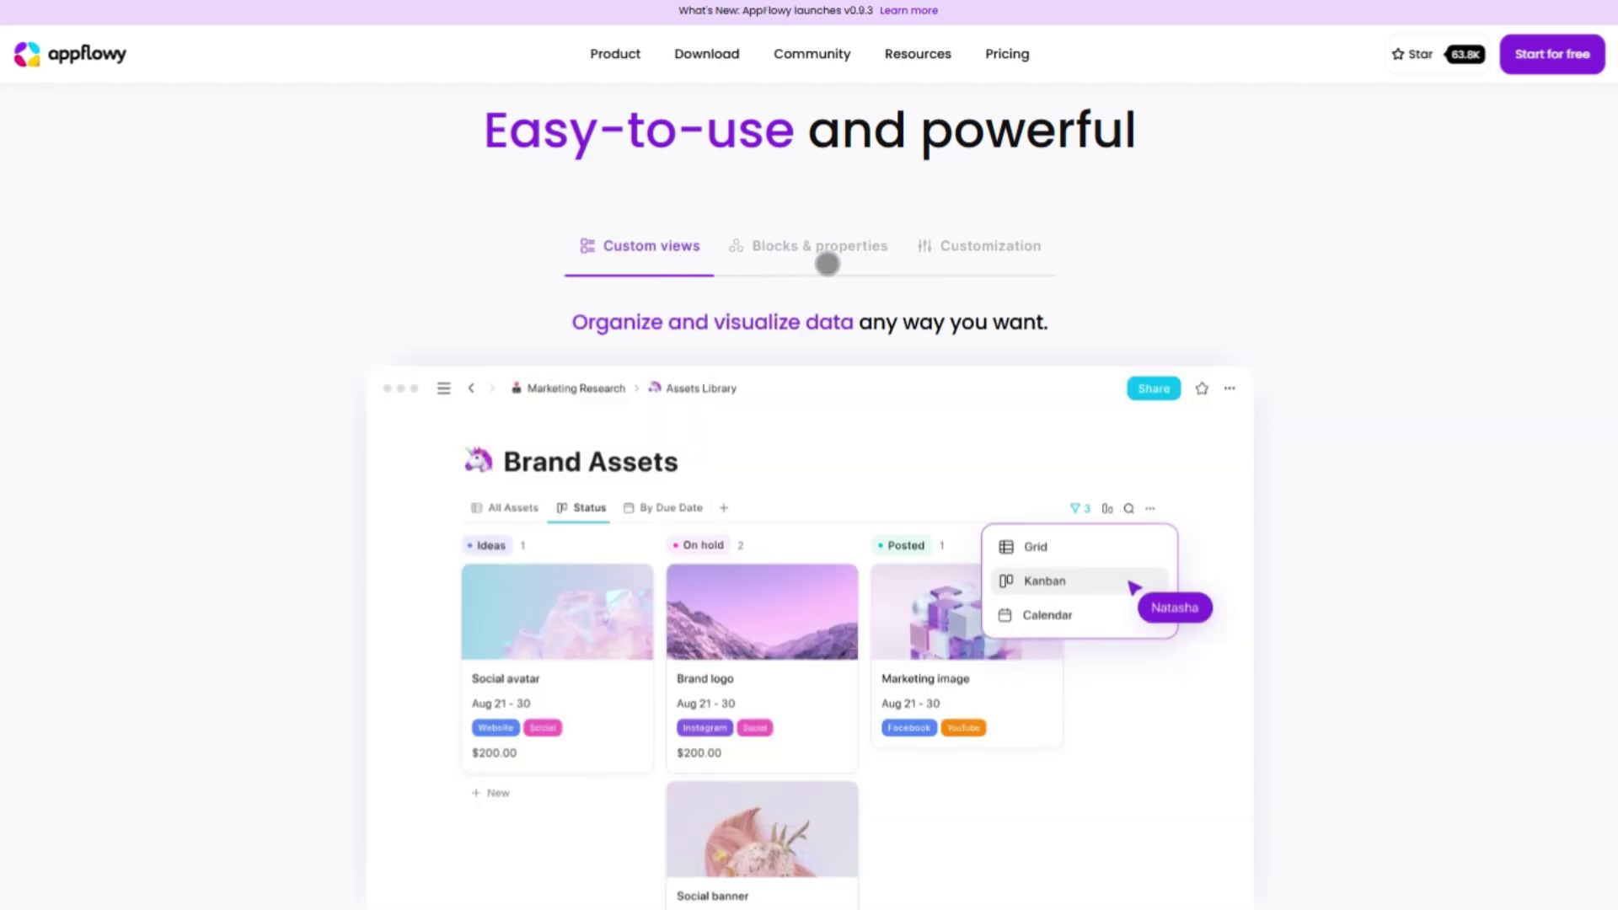
click(831, 260)
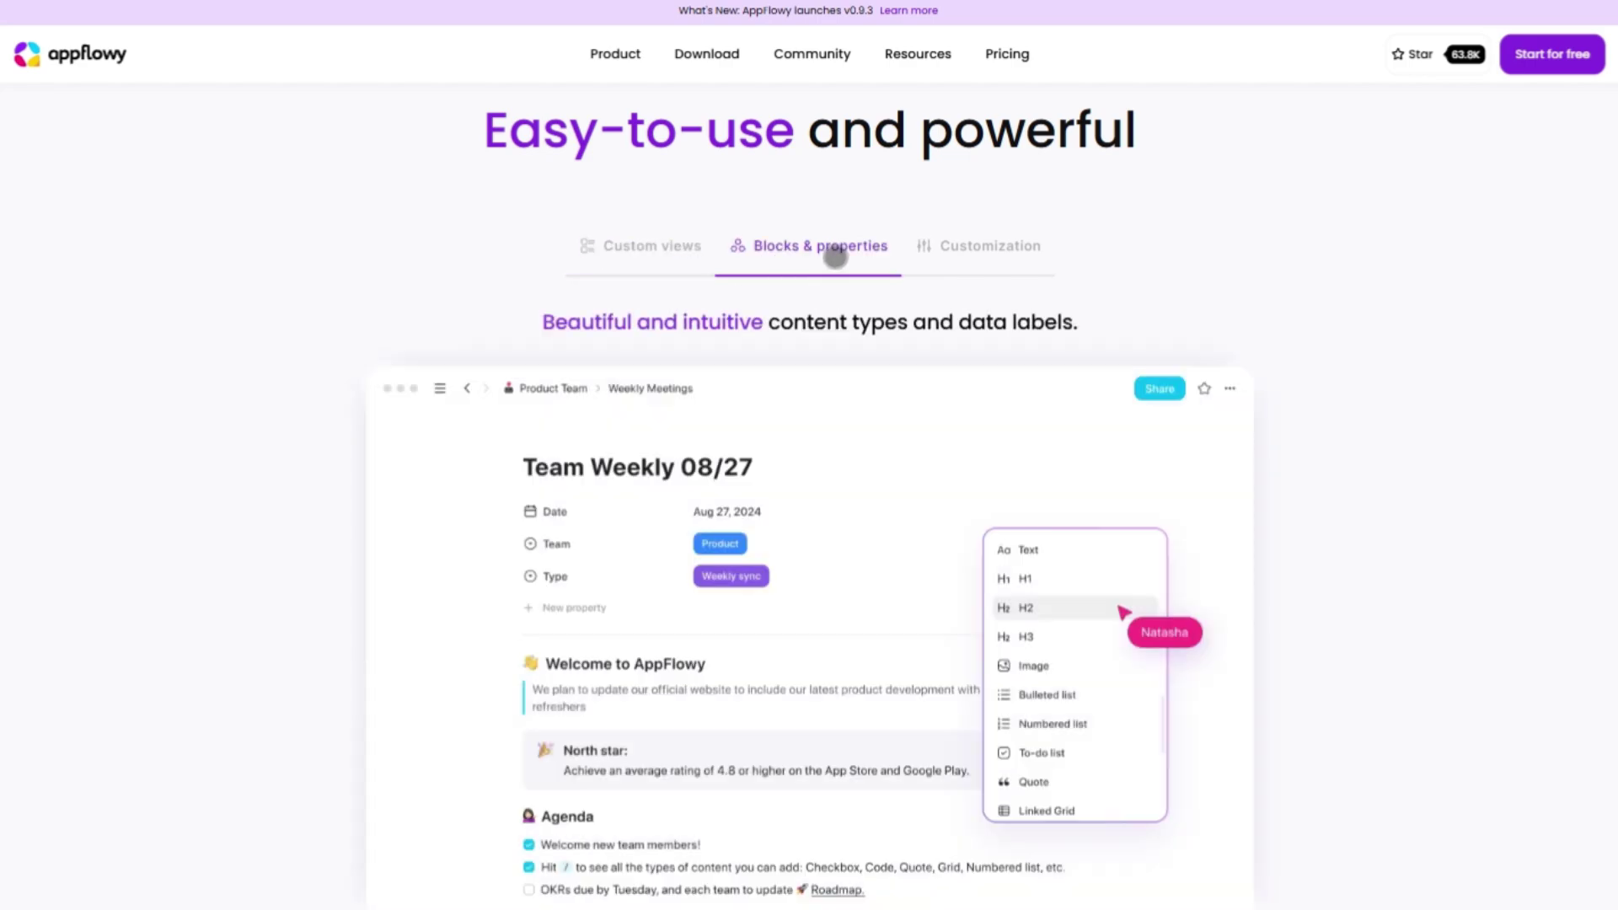
click(1015, 255)
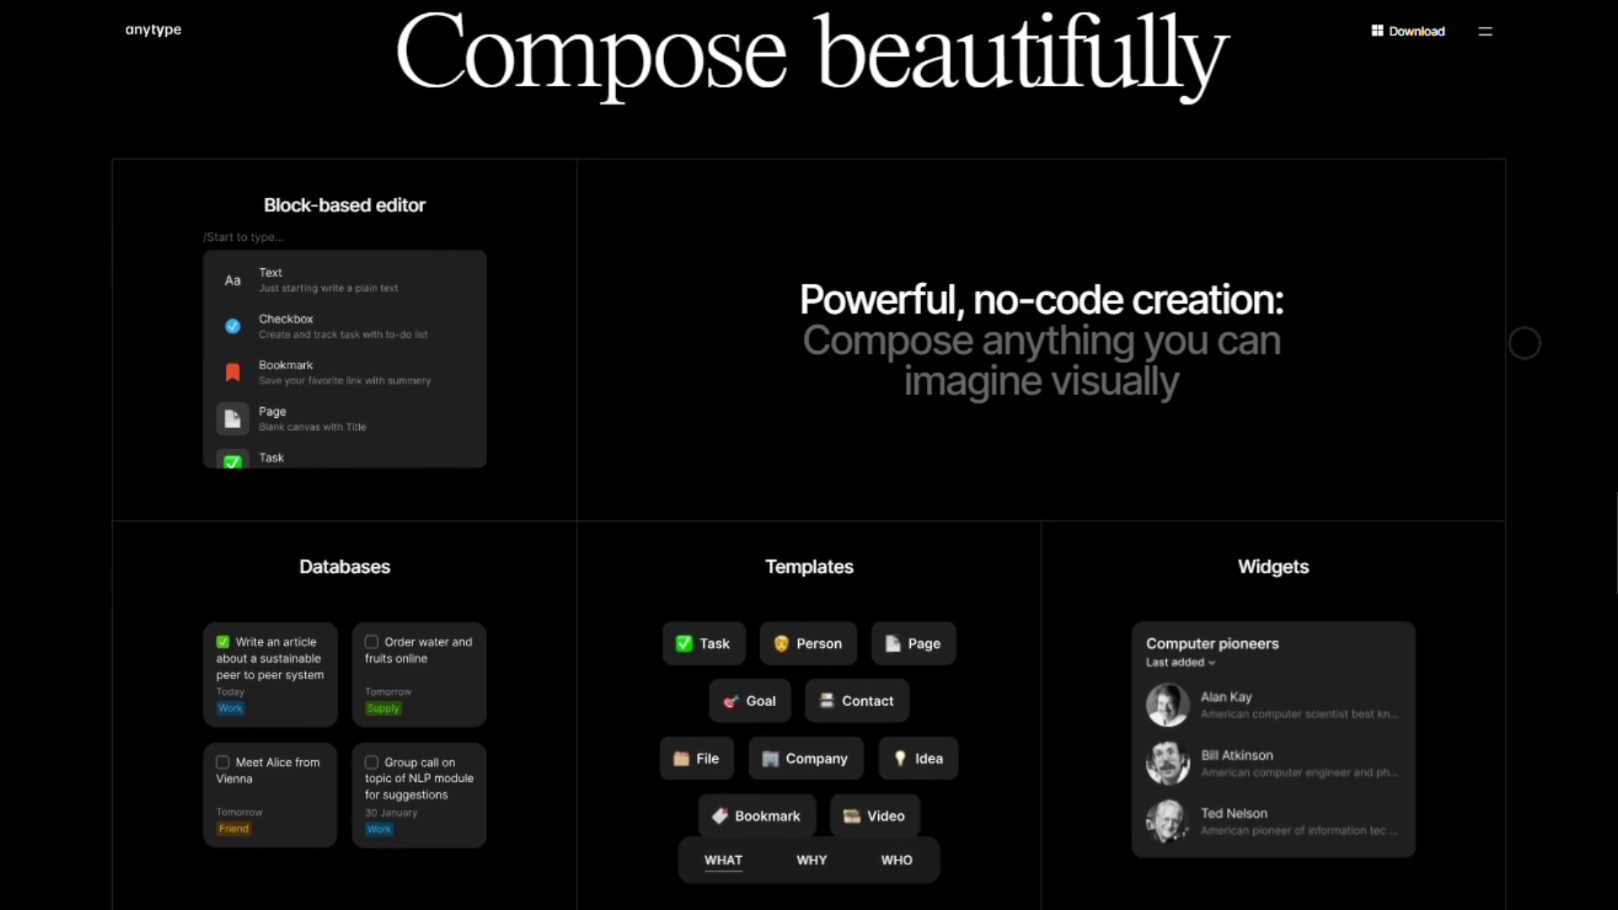
scroll(1525, 343, down, 3)
scroll(1525, 342, down, 2)
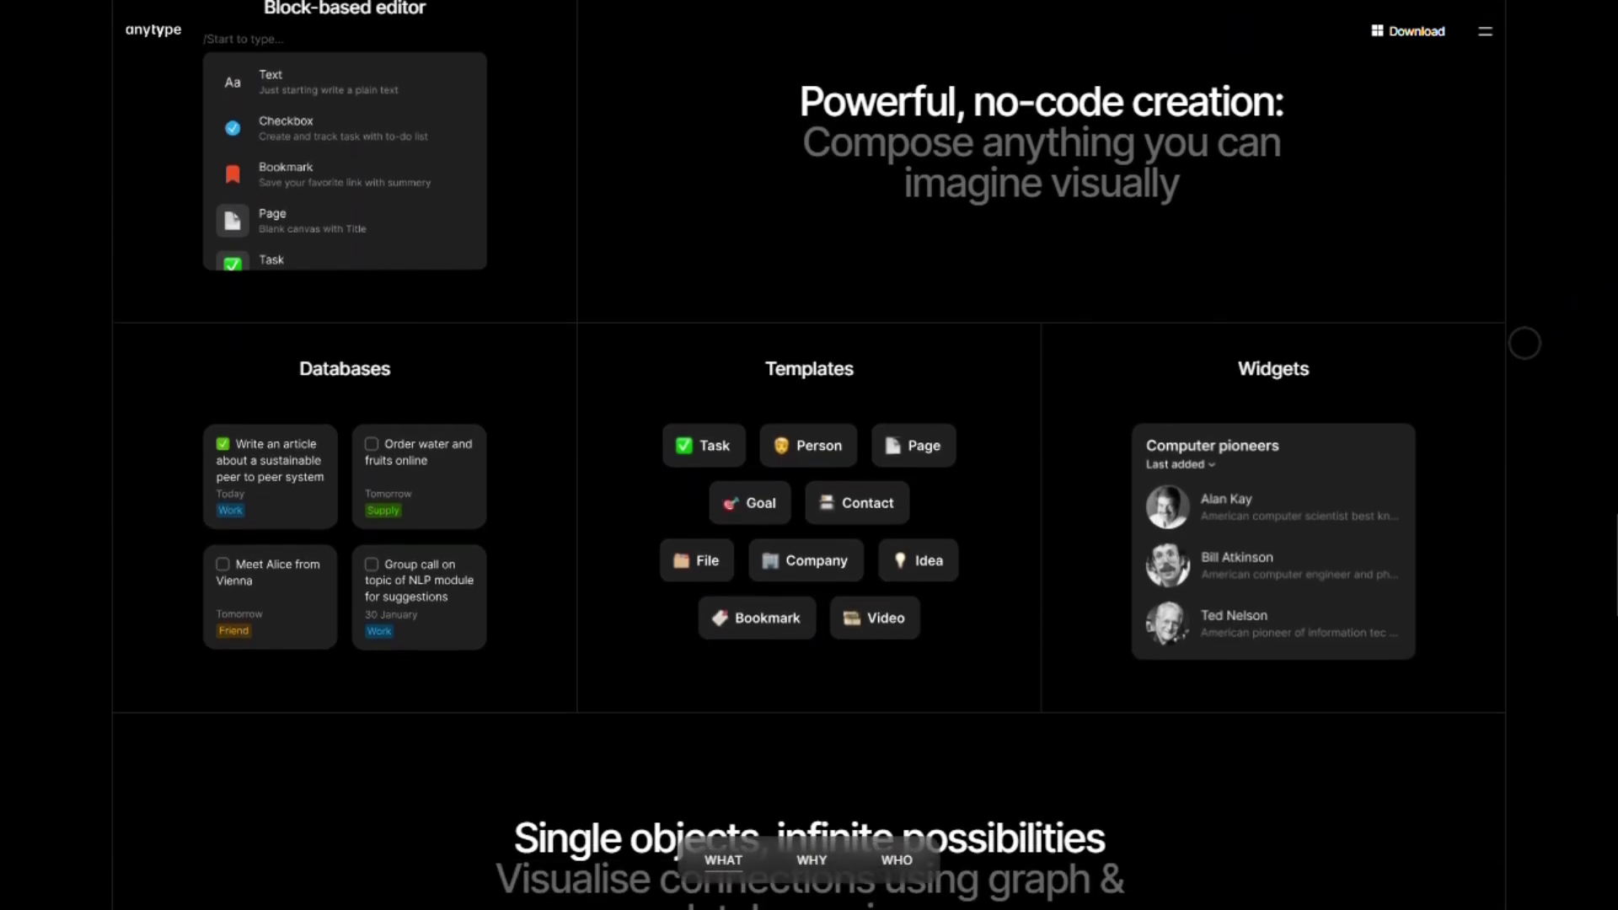
scroll(1525, 343, down, 2)
scroll(1524, 342, down, 2)
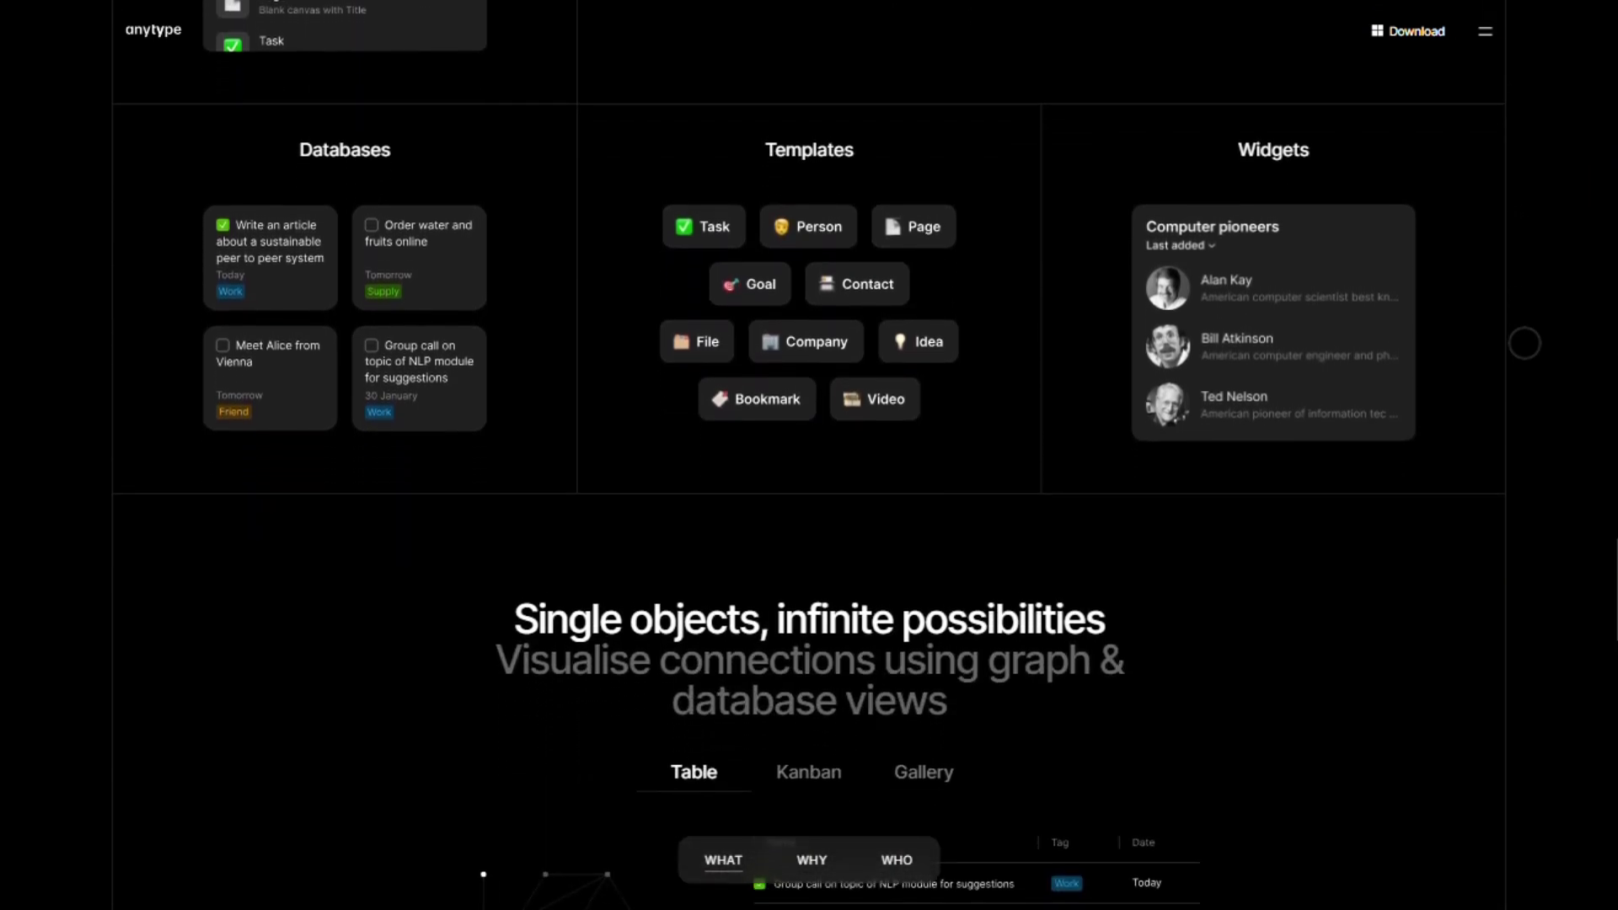